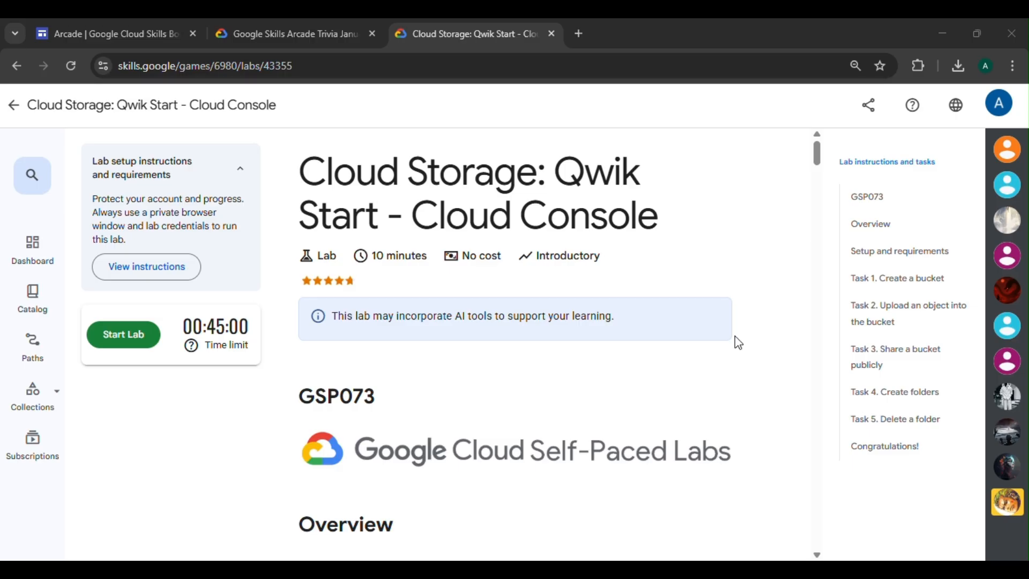
- Start the Cloud Storage: Qwik Start lab and open its Google Cloud console in an incognito window
click(118, 344)
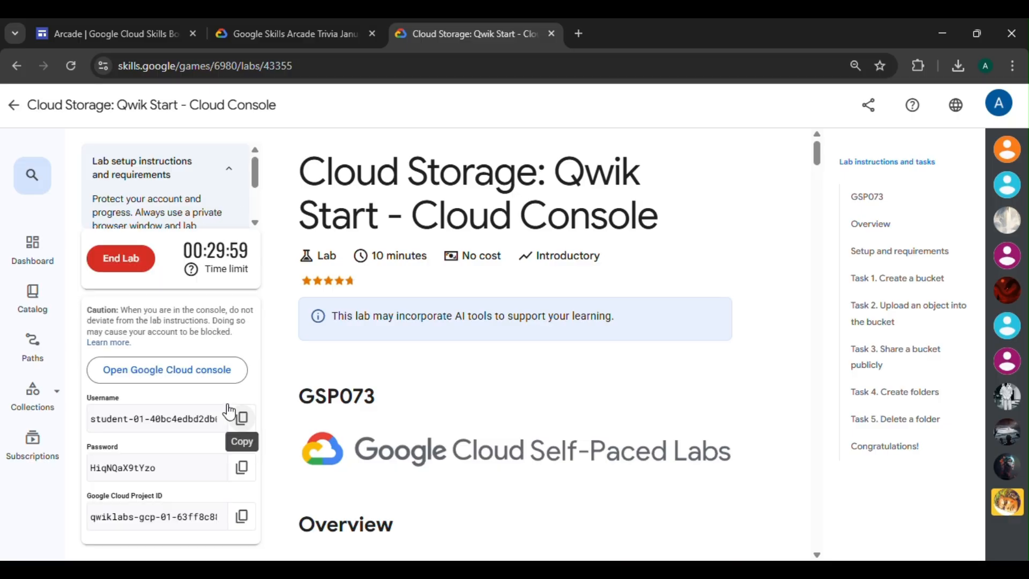
right_click(181, 370)
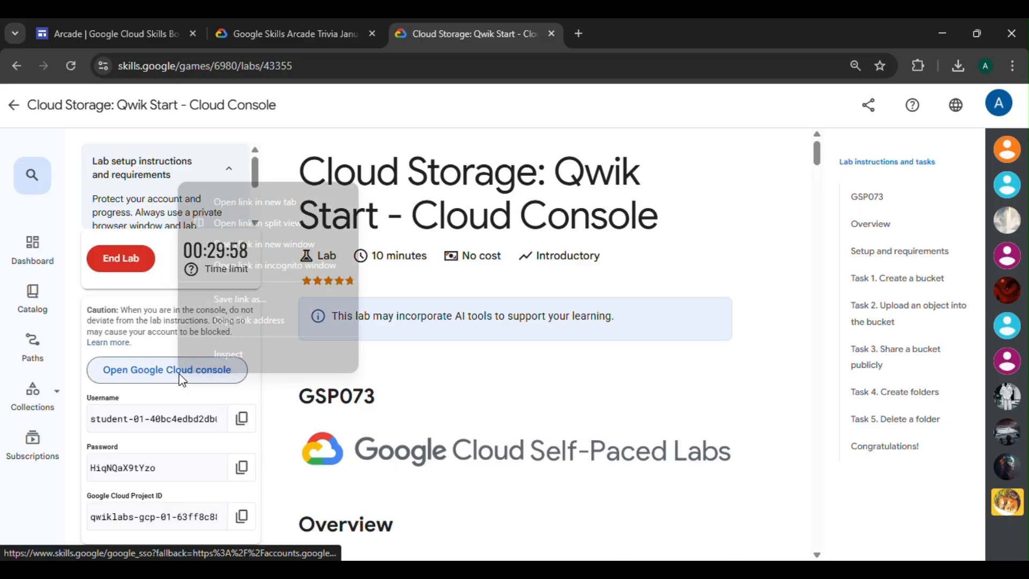
click(281, 265)
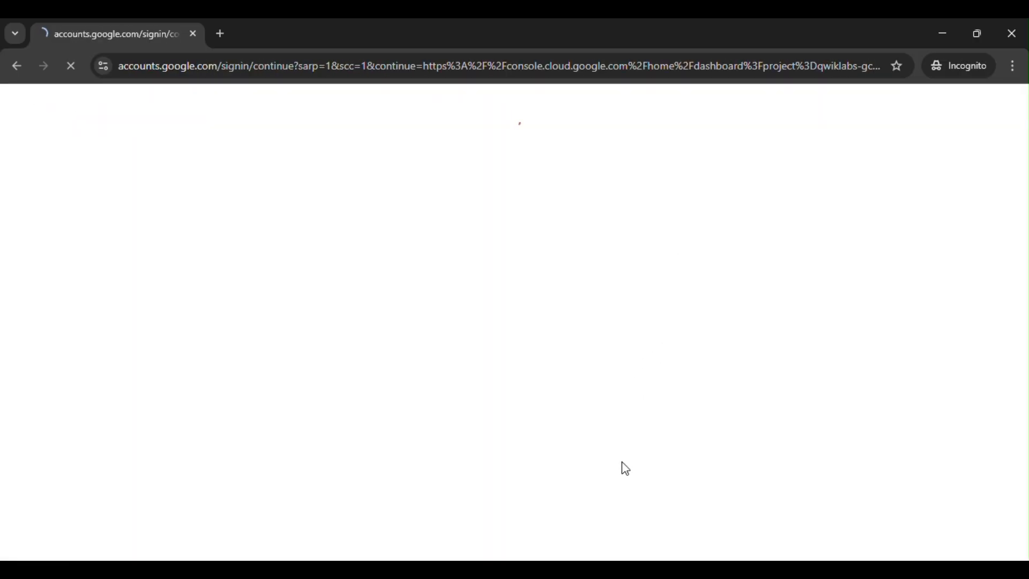
- Continue the sign-in with the lab's student account and agree to the Google Cloud Platform Terms of Service
click(546, 497)
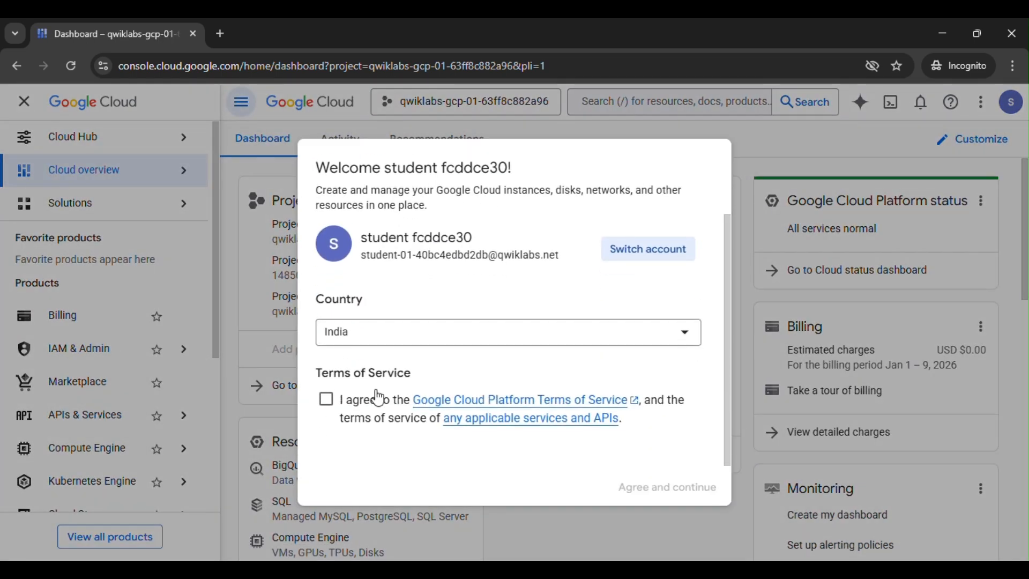
click(326, 399)
click(643, 489)
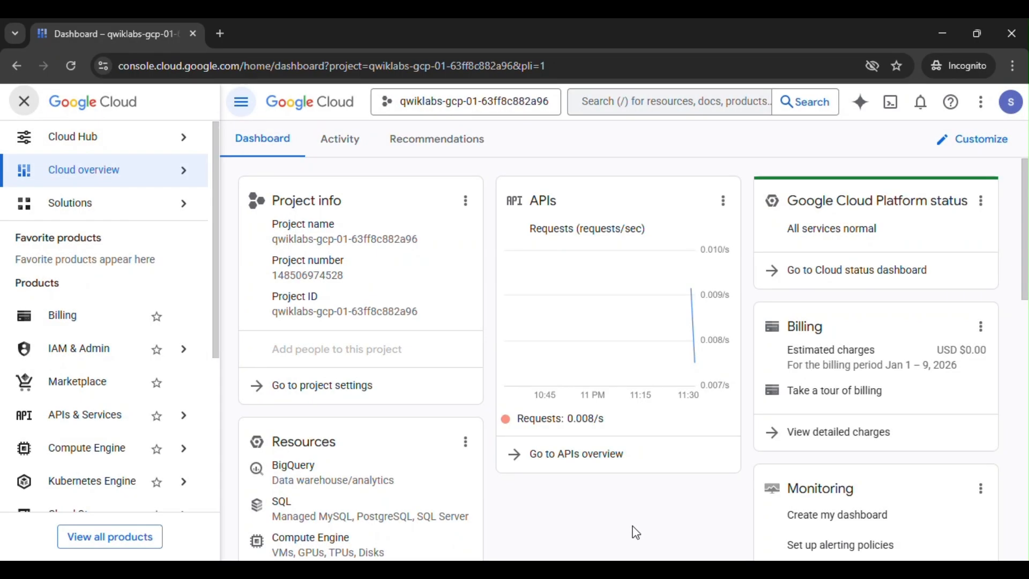
- Review the lab's Task 1 instructions for creating a bucket, including the bucket naming rules
click(543, 513)
scroll(514, 322, down, 7)
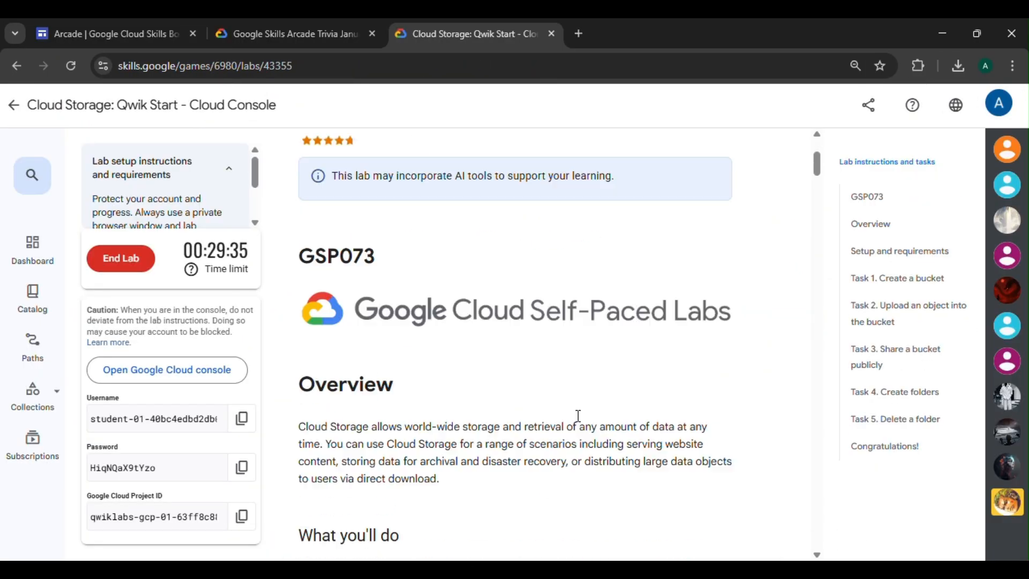
click(890, 278)
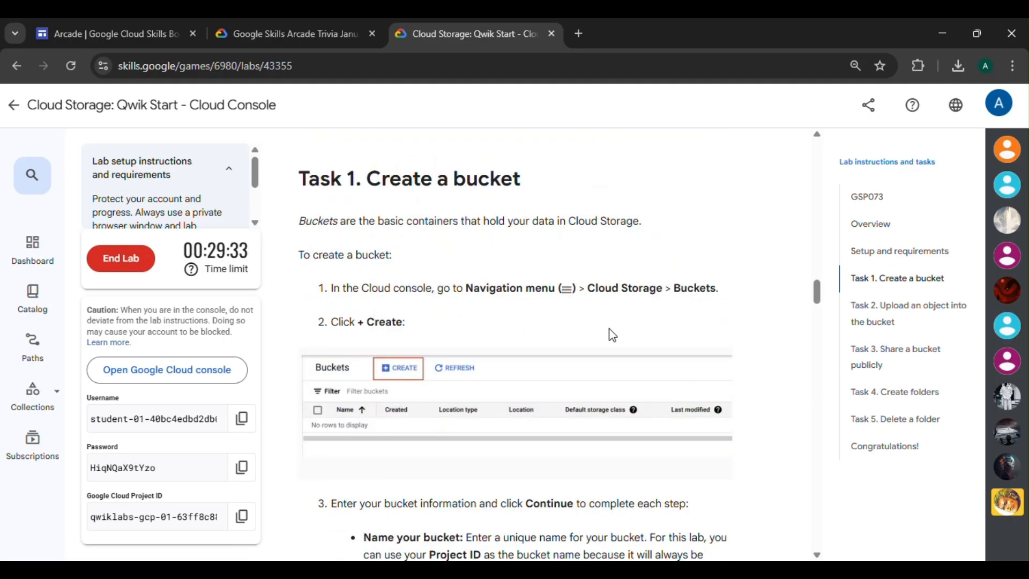
scroll(603, 328, down, 1)
scroll(603, 328, down, 3)
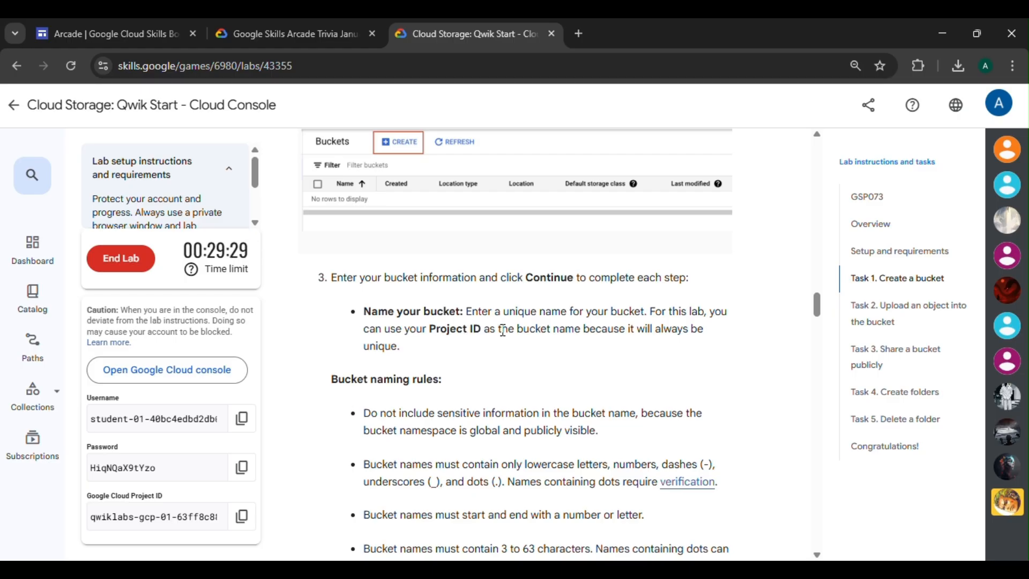
scroll(560, 330, down, 2)
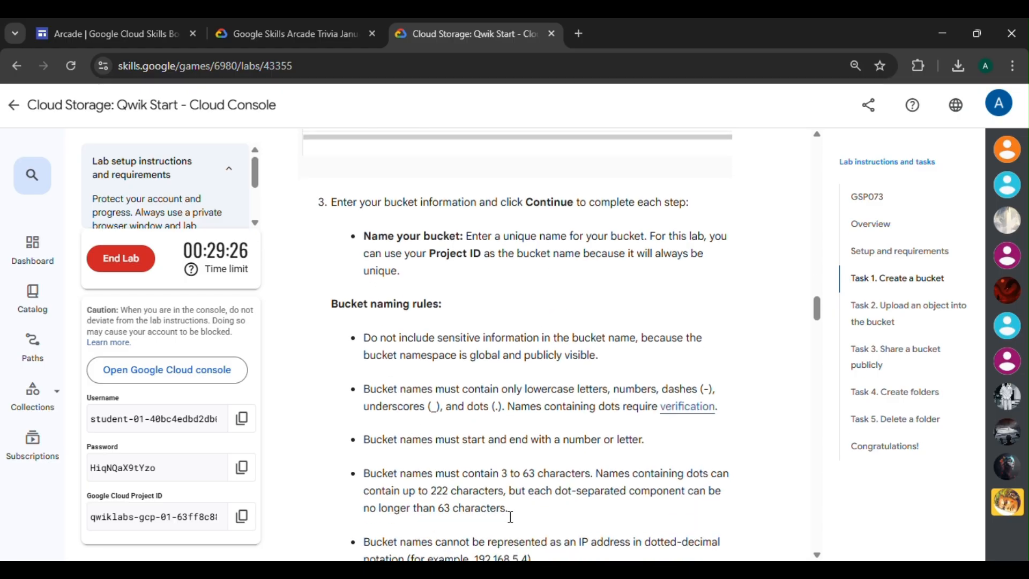
- Switch back to the Google Cloud console, search for buckets and open the Cloud Storage Buckets page
mouse_move(616, 569)
click(684, 482)
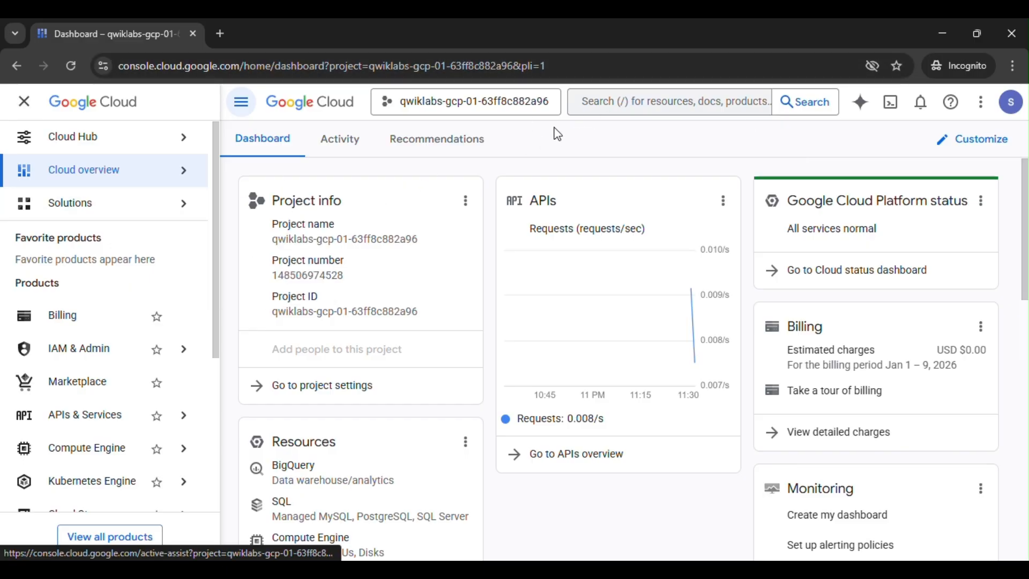
click(612, 100)
text(bucke)
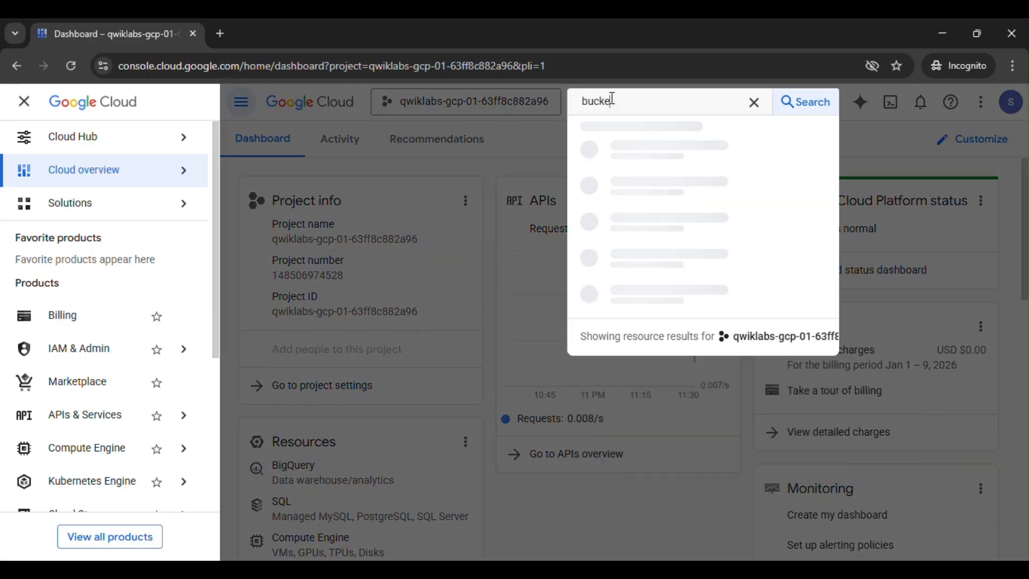
text(ts)
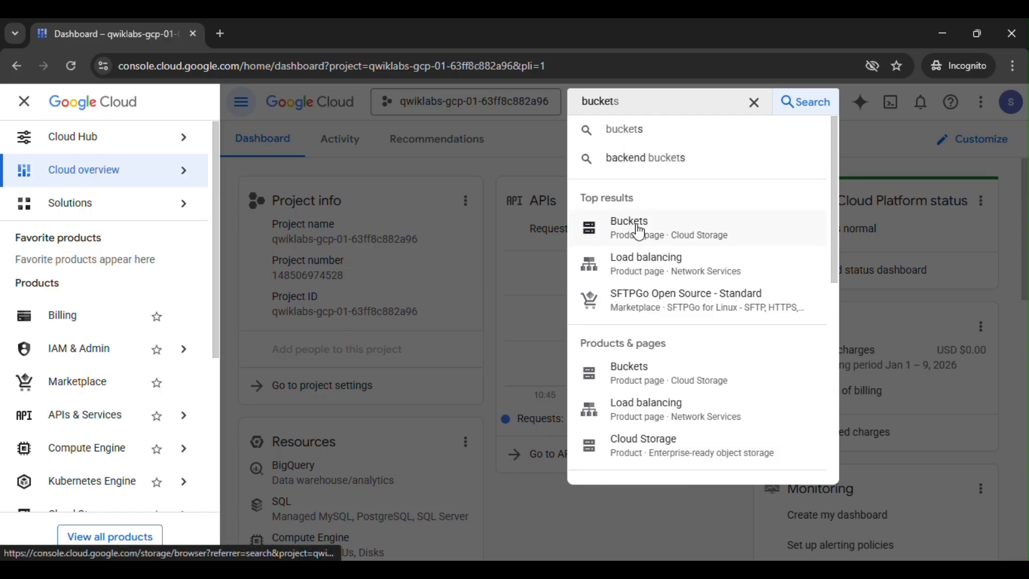
click(638, 229)
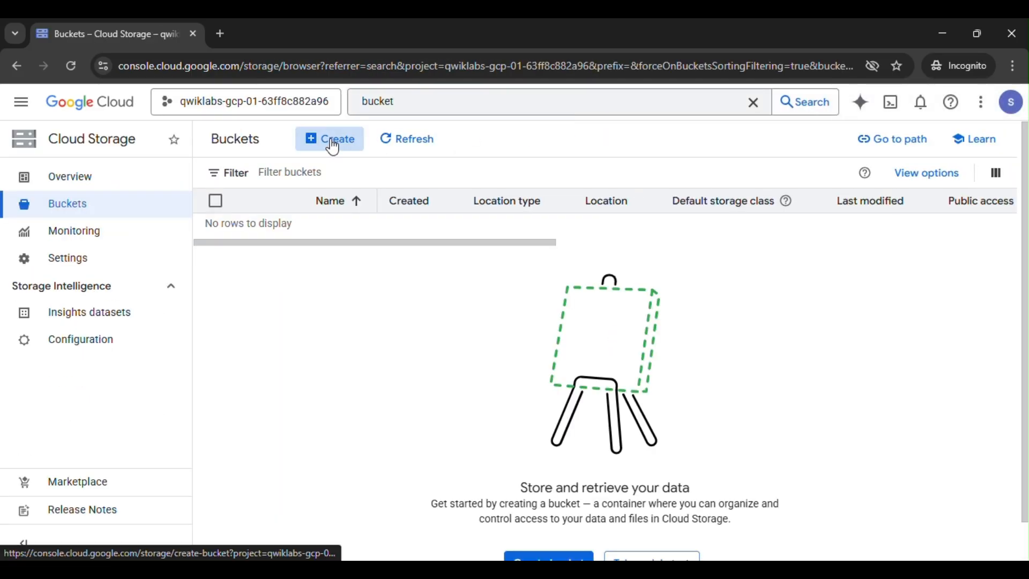
- Start creating a new bucket and close the tutorial beside the form
click(333, 147)
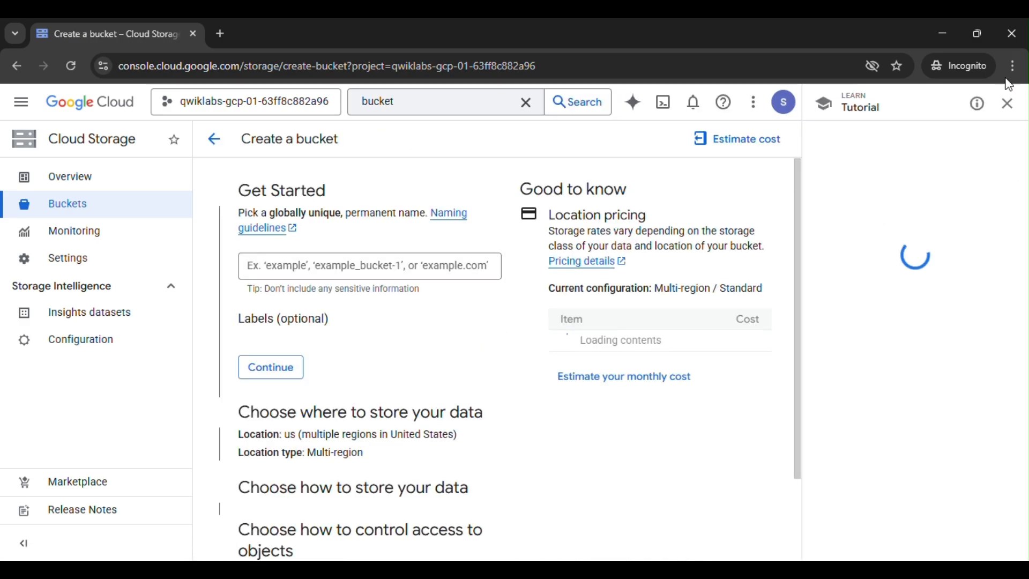
click(1009, 102)
click(1011, 102)
click(1005, 104)
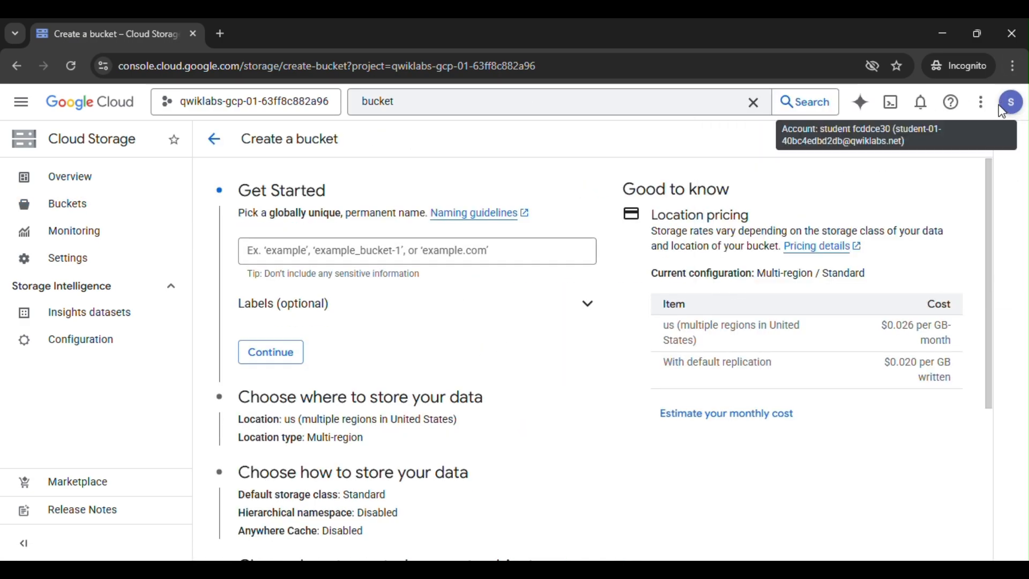
- Copy the project ID from the lab page, name the bucket qwiklabs-gcp-01-63ff8c882a96-bucket and continue to the data location settings
click(574, 532)
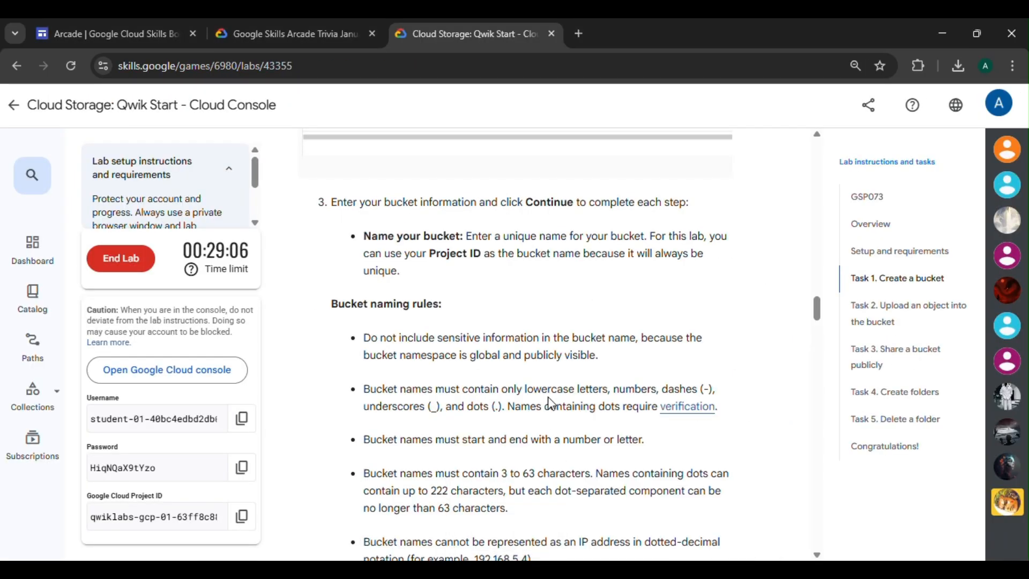
scroll(547, 407, down, 6)
scroll(546, 401, up, 5)
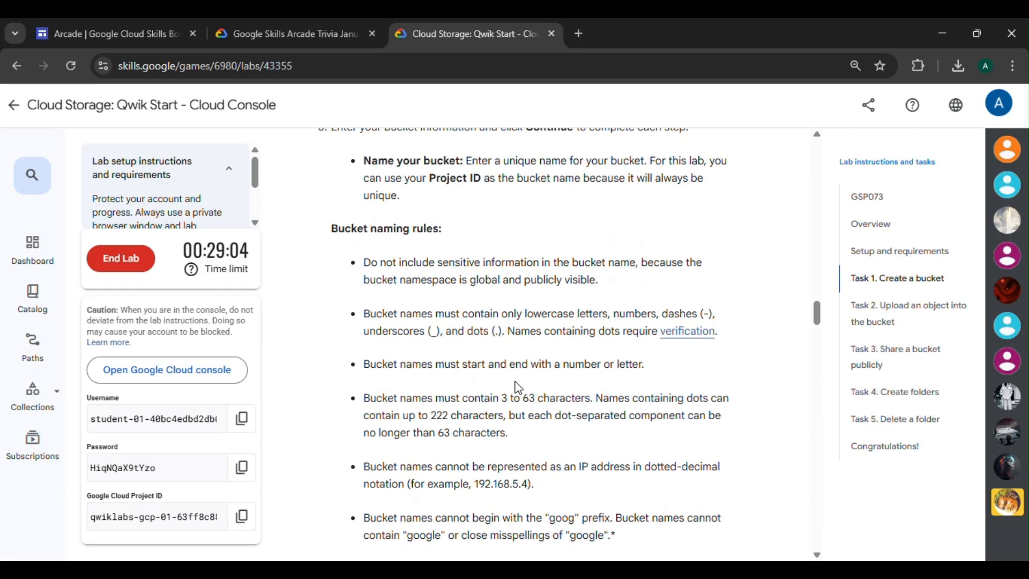
scroll(432, 285, down, 5)
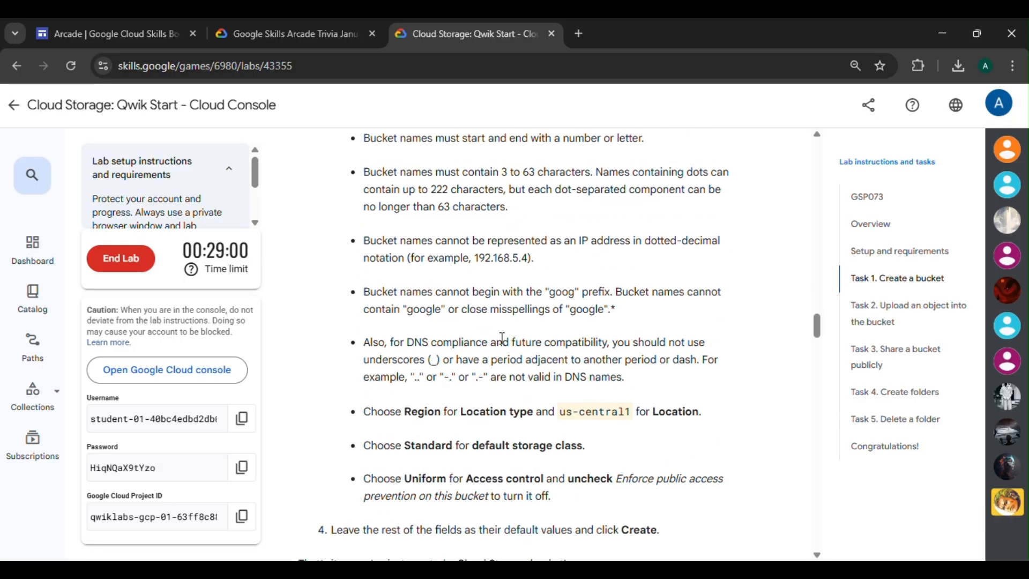
scroll(504, 339, up, 5)
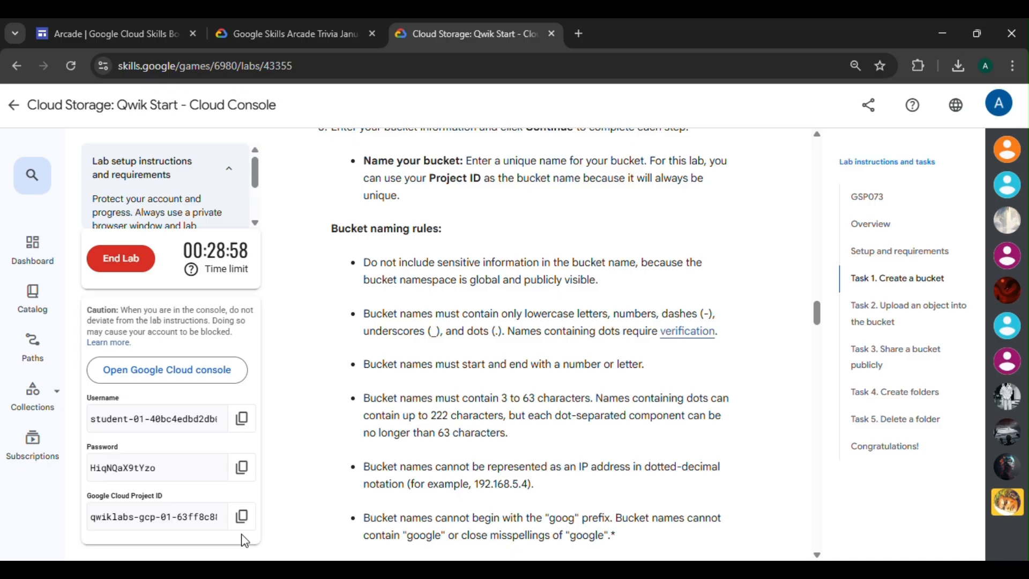
click(242, 517)
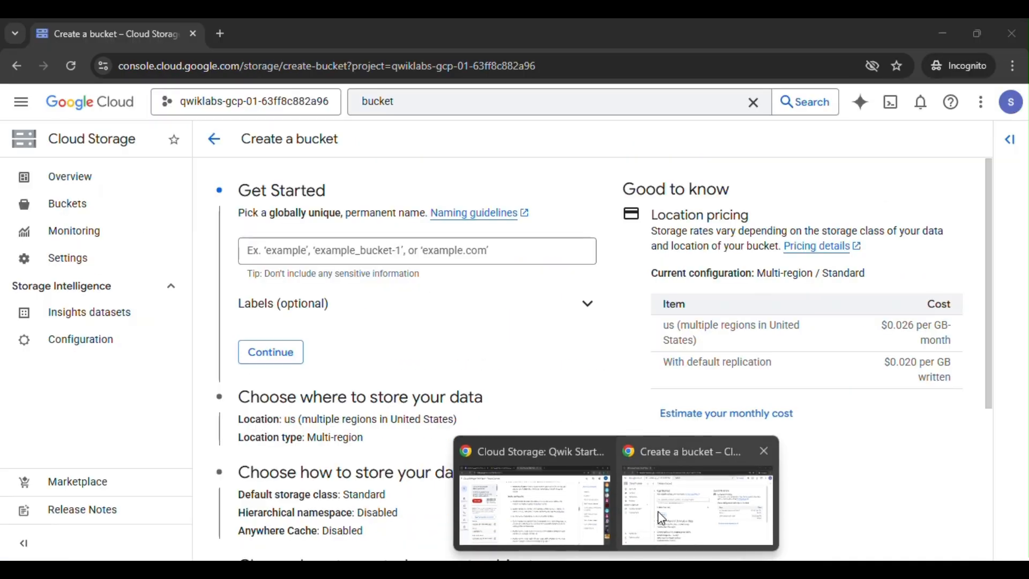
click(659, 512)
click(385, 258)
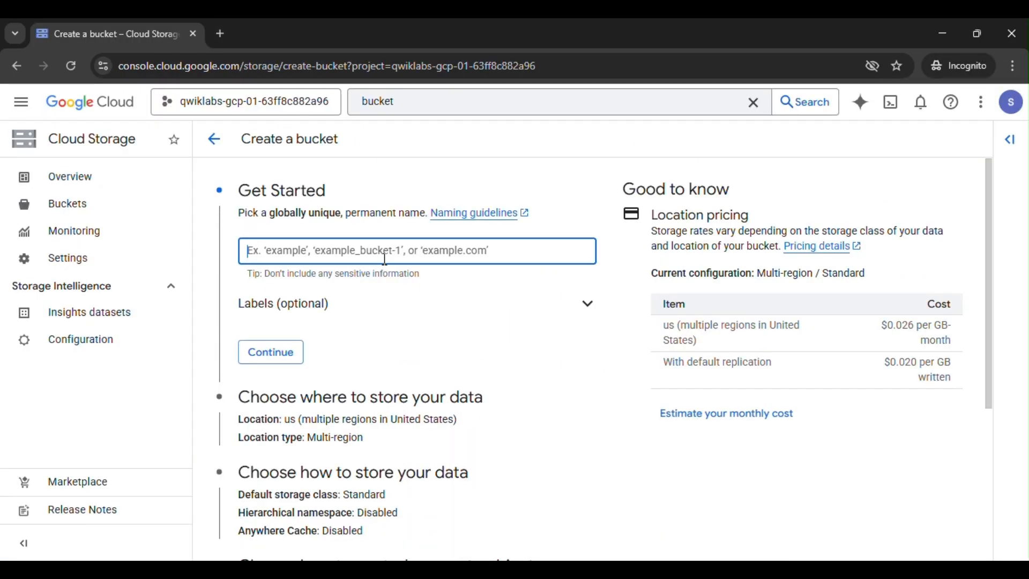
key(ctrl+v)
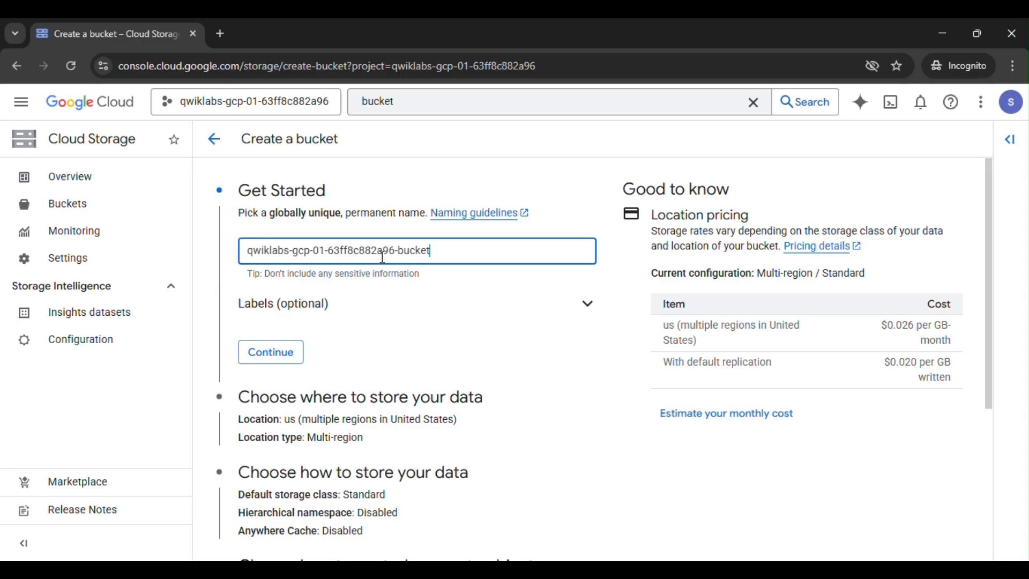
click(275, 352)
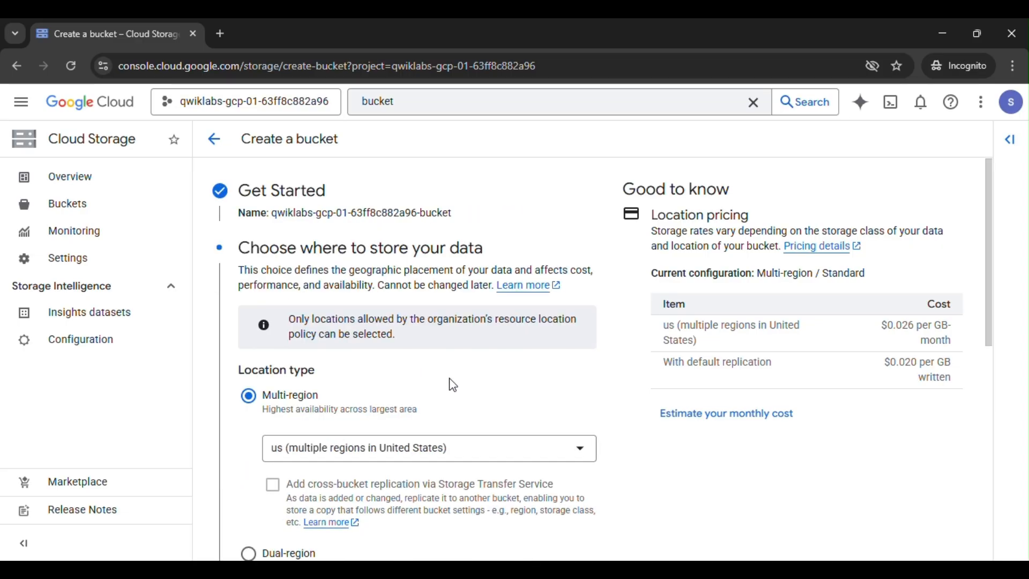
- Following the lab instructions, set the bucket's location type to Region with us-central1 (Iowa) as the location
scroll(453, 385, down, 3)
click(590, 524)
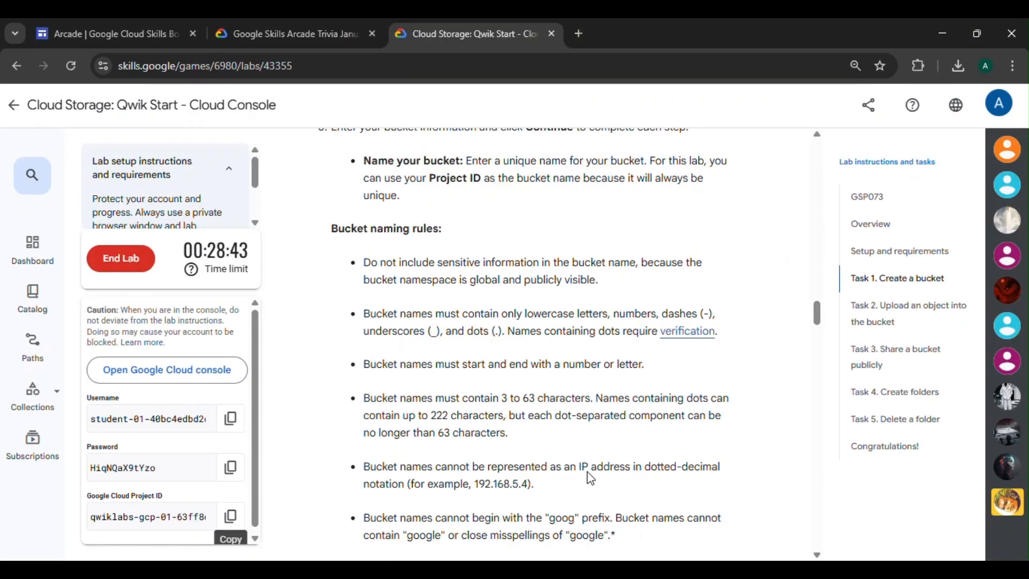
scroll(596, 414, down, 3)
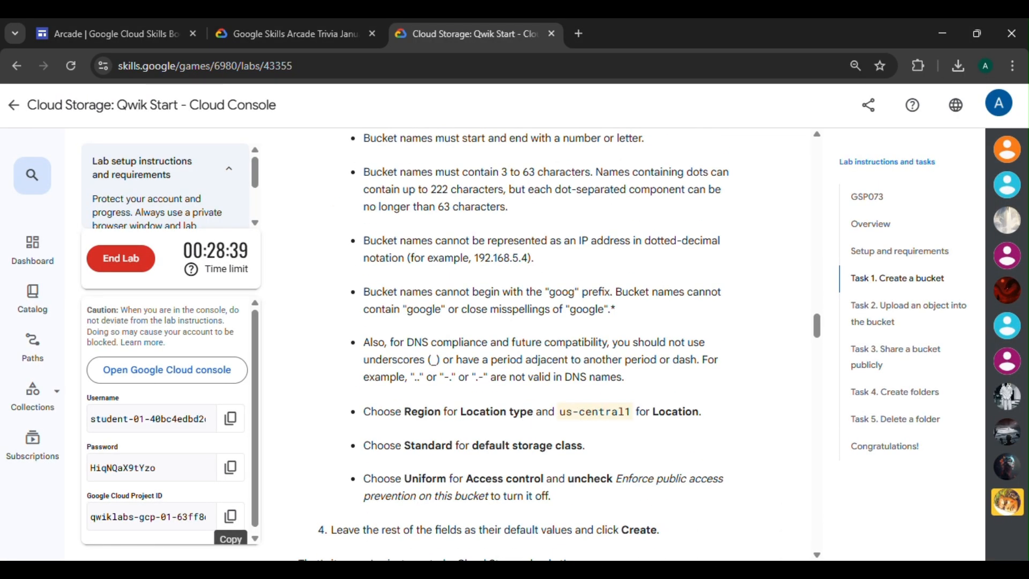
click(657, 513)
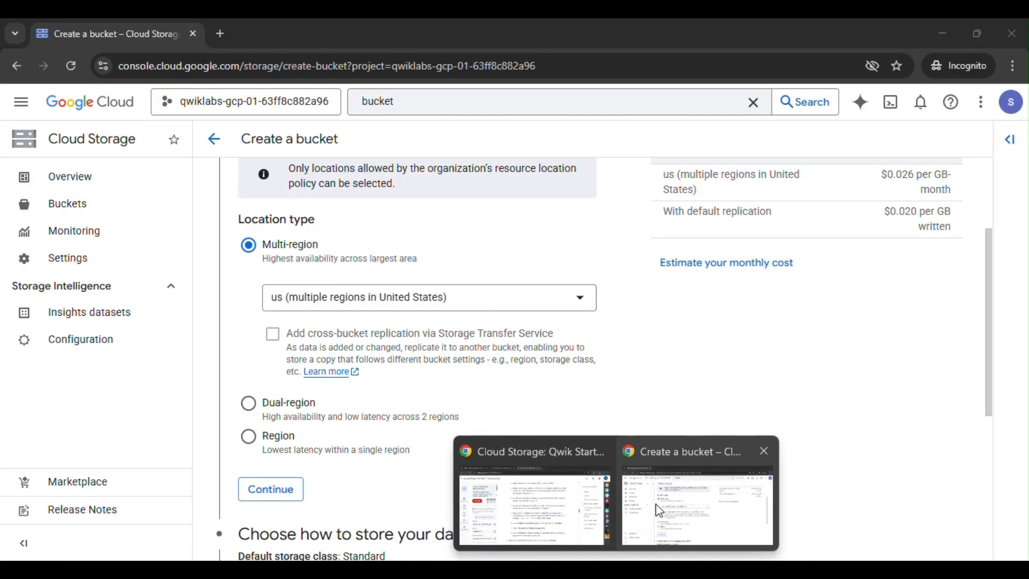
click(659, 511)
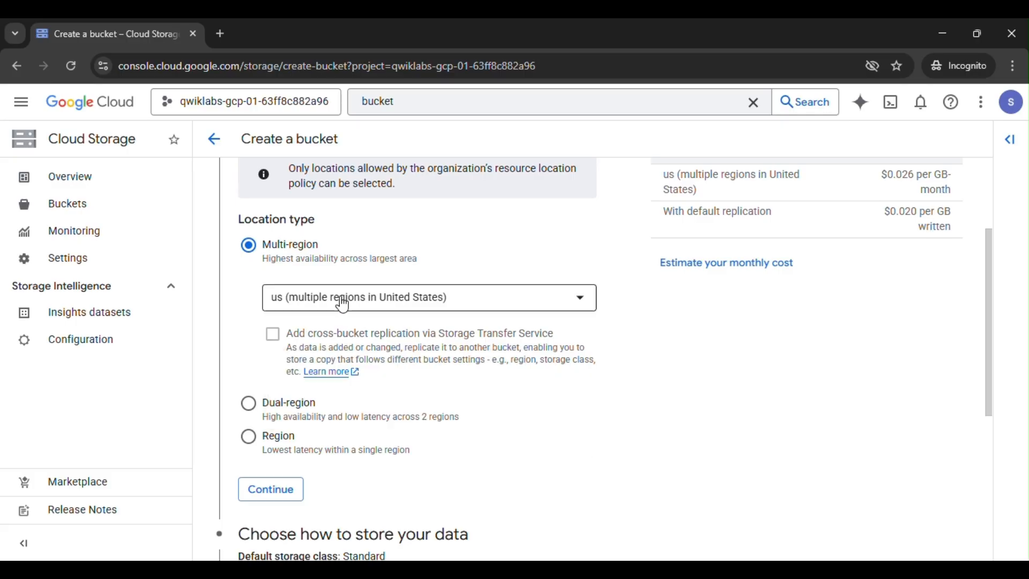
click(251, 439)
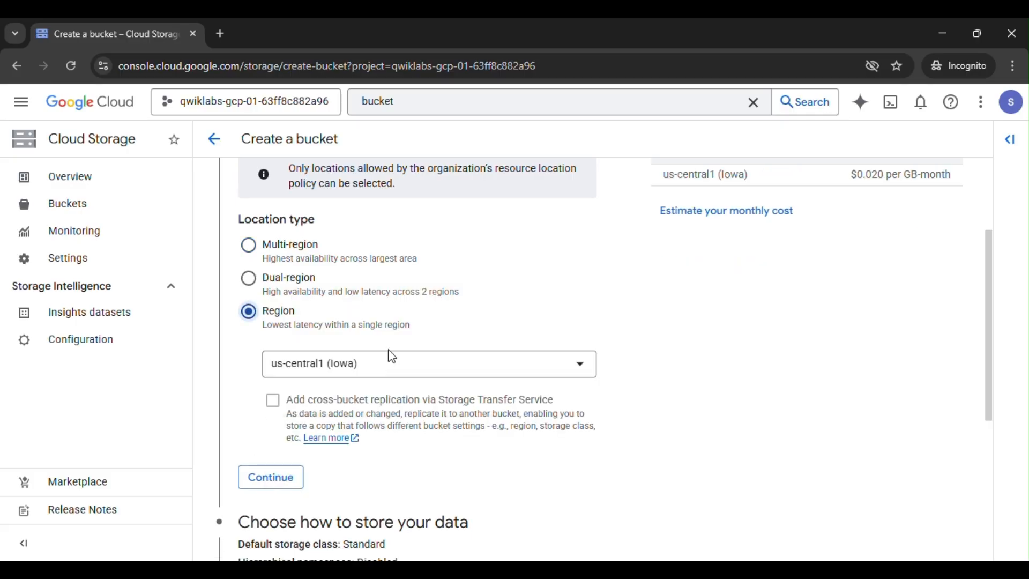
click(489, 373)
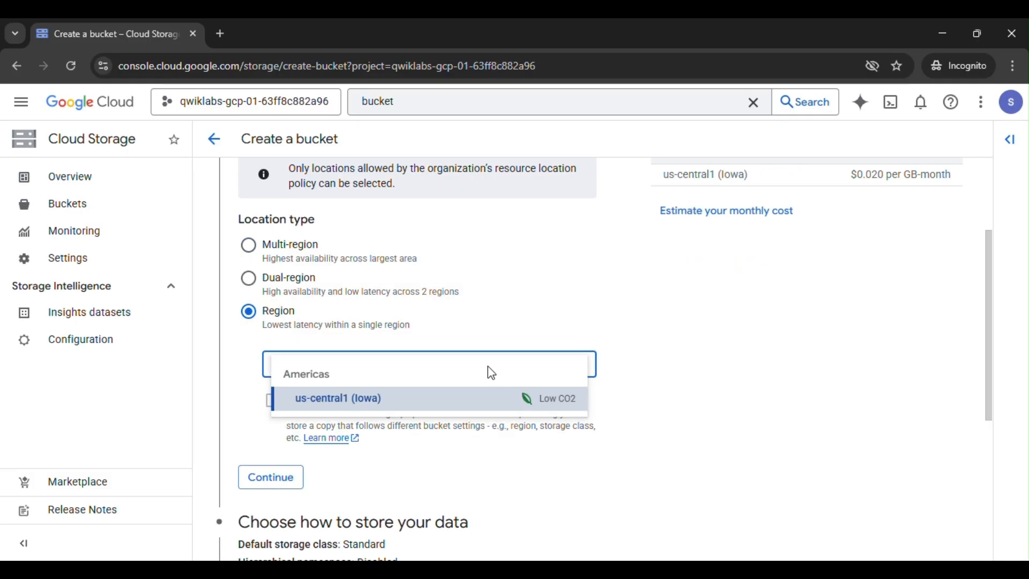
click(493, 345)
- Check the lab instructions for the bucket's storage class and access control settings, and return to the bucket creation form
mouse_move(616, 571)
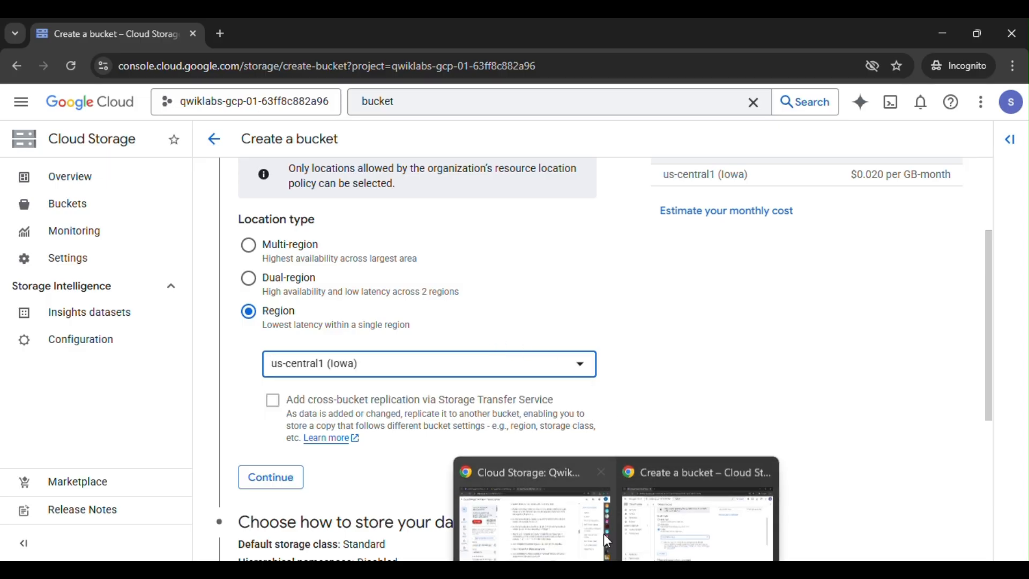
click(607, 541)
scroll(407, 343, down, 3)
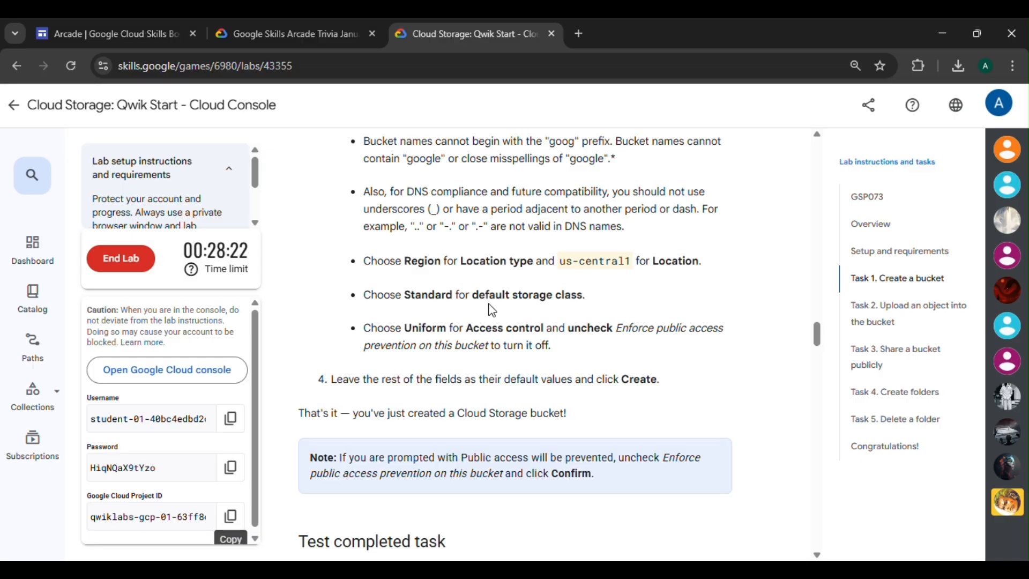
scroll(488, 310, down, 2)
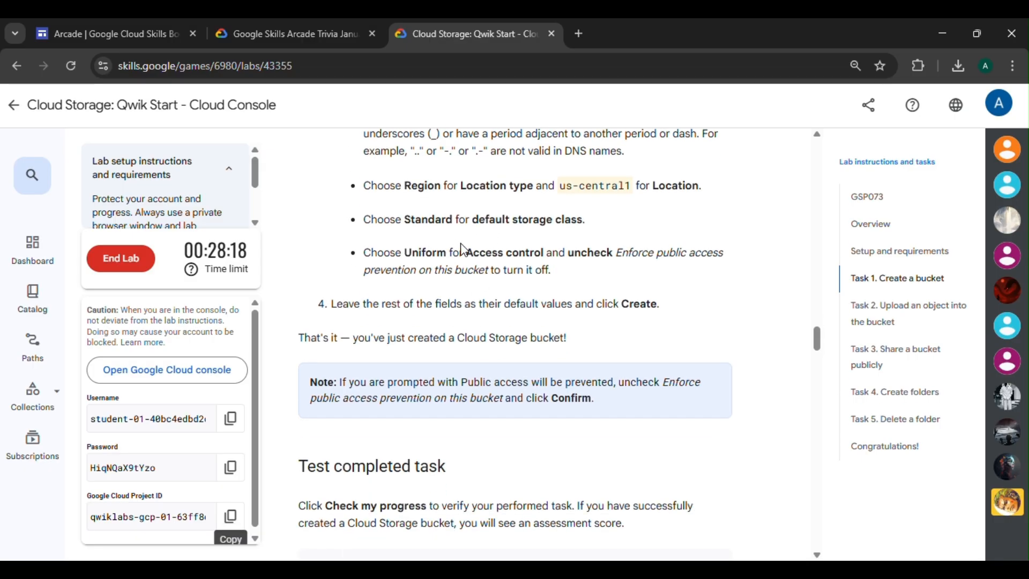
scroll(391, 225, down, 3)
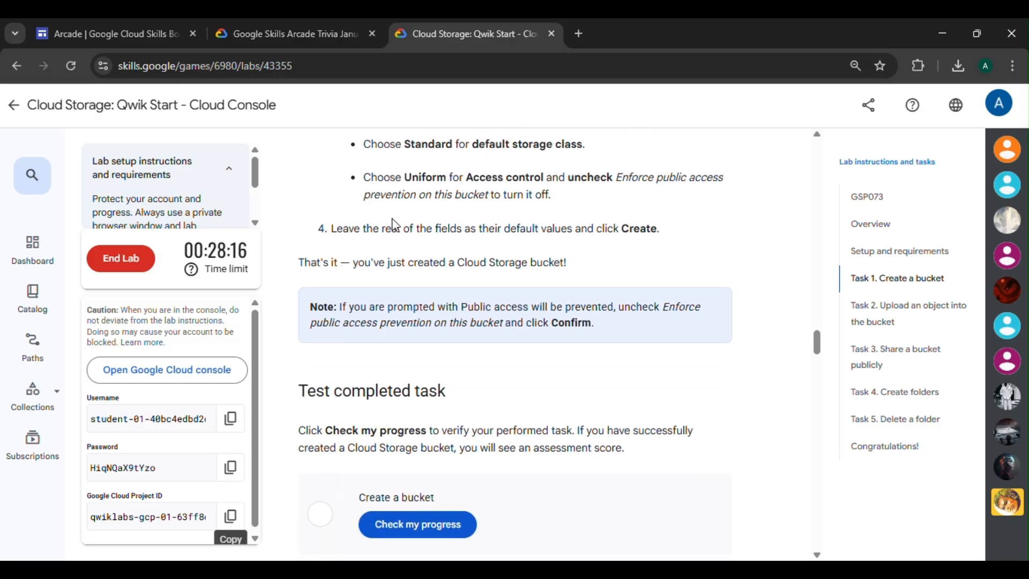
scroll(439, 244, up, 4)
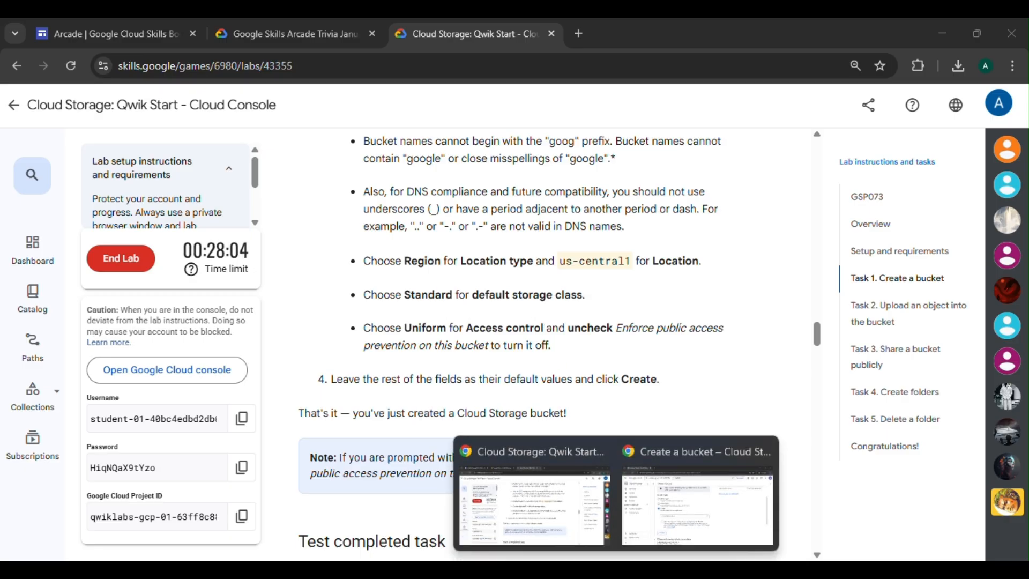
click(672, 499)
scroll(263, 337, down, 3)
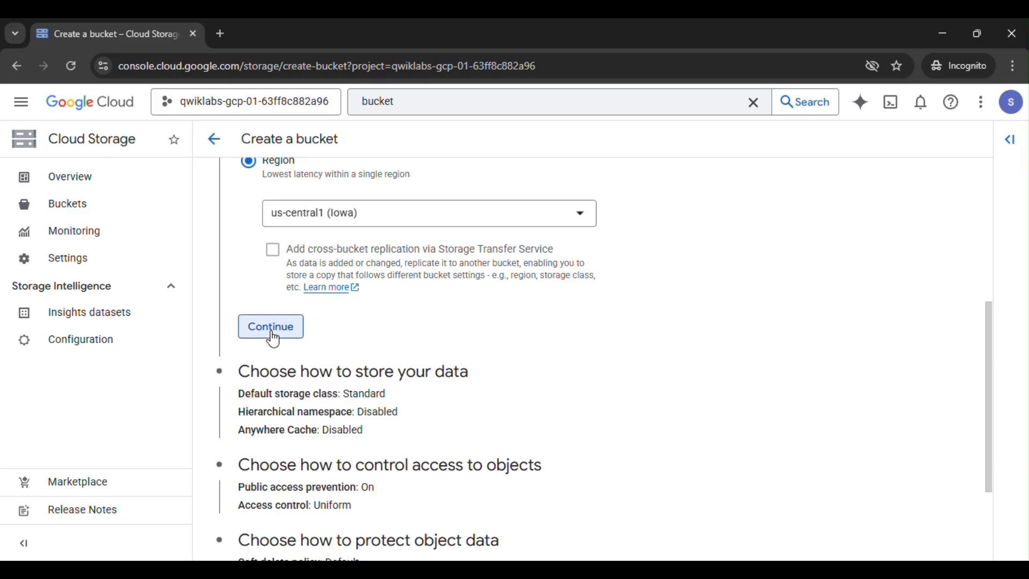
- Confirm the bucket's location, continue to the storage class settings and compare them with the lab instructions
click(271, 334)
scroll(305, 338, down, 1)
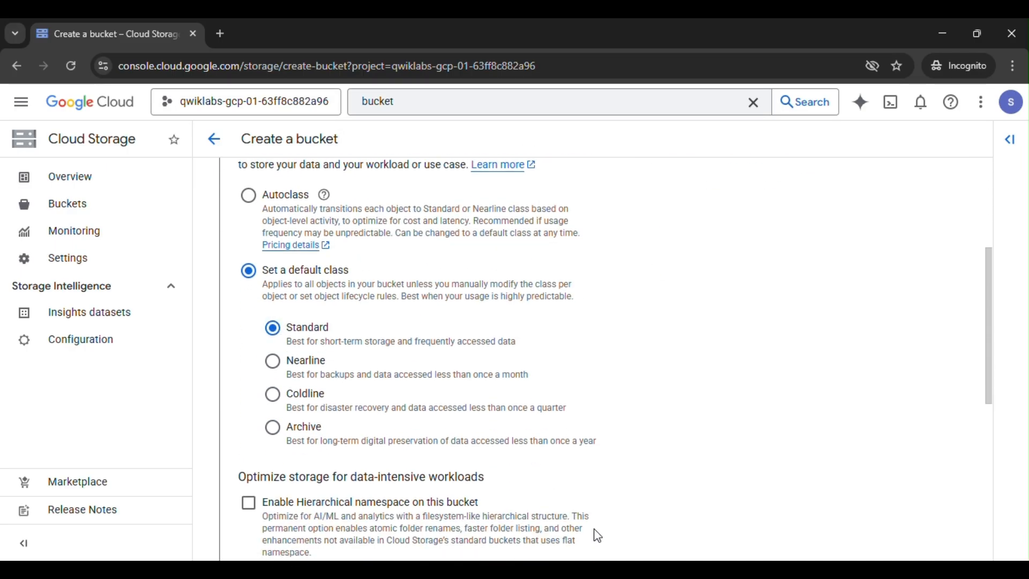
mouse_move(616, 569)
click(583, 505)
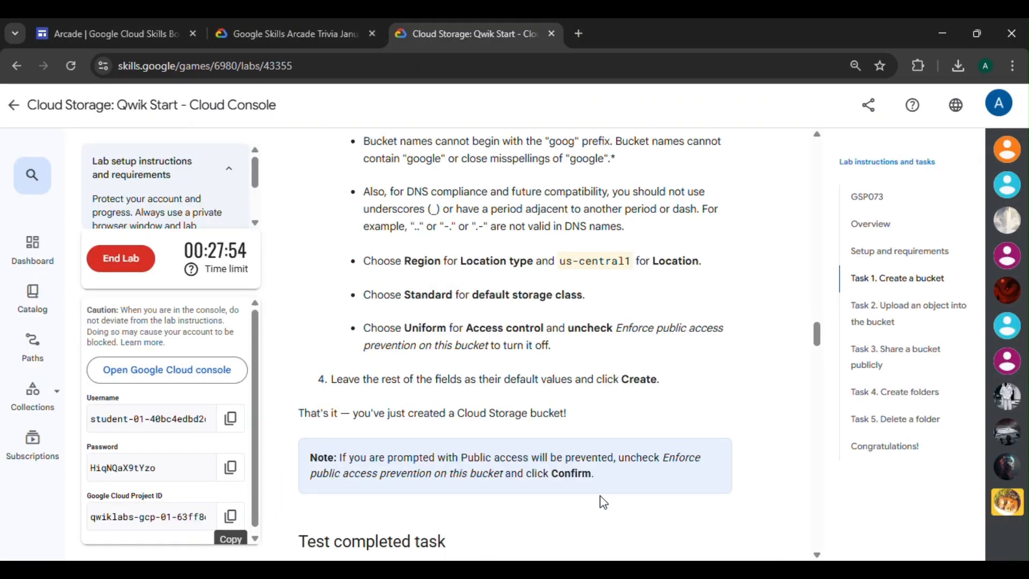
mouse_move(615, 569)
click(660, 514)
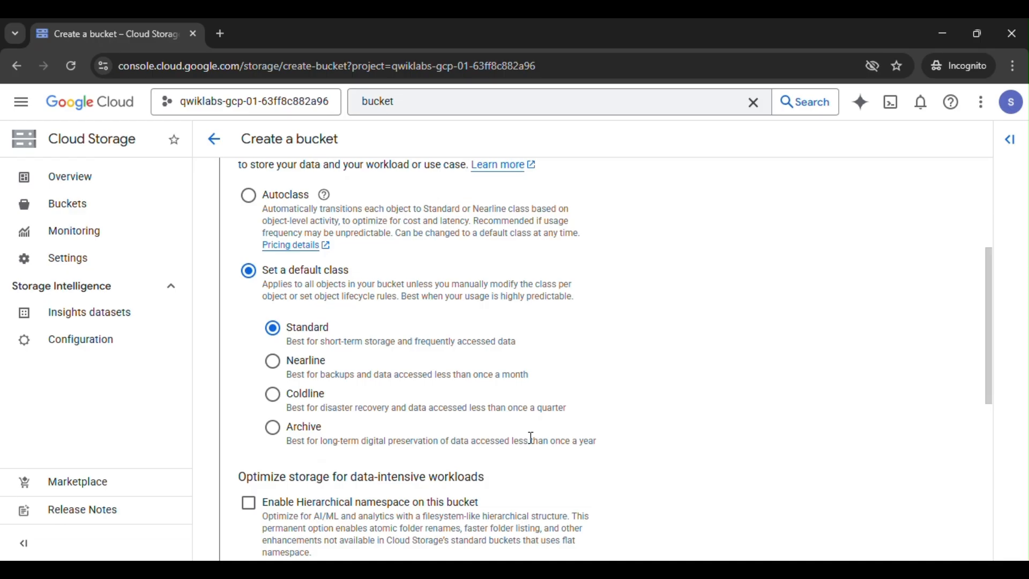
- Keep Standard as the default storage class and Uniform as the access control, continuing to the data protection settings
scroll(296, 468, down, 5)
click(271, 372)
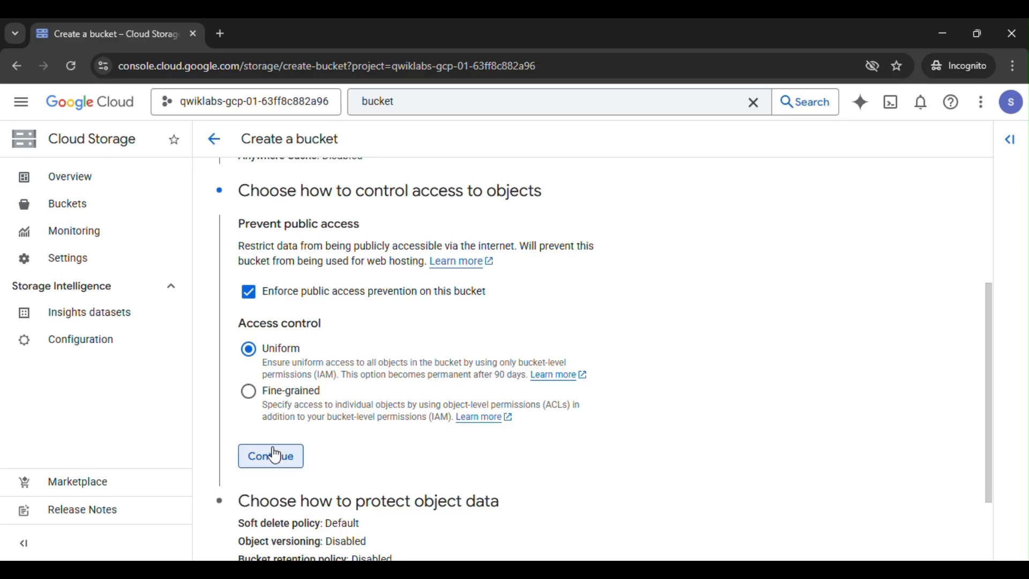
click(271, 456)
scroll(388, 424, down, 3)
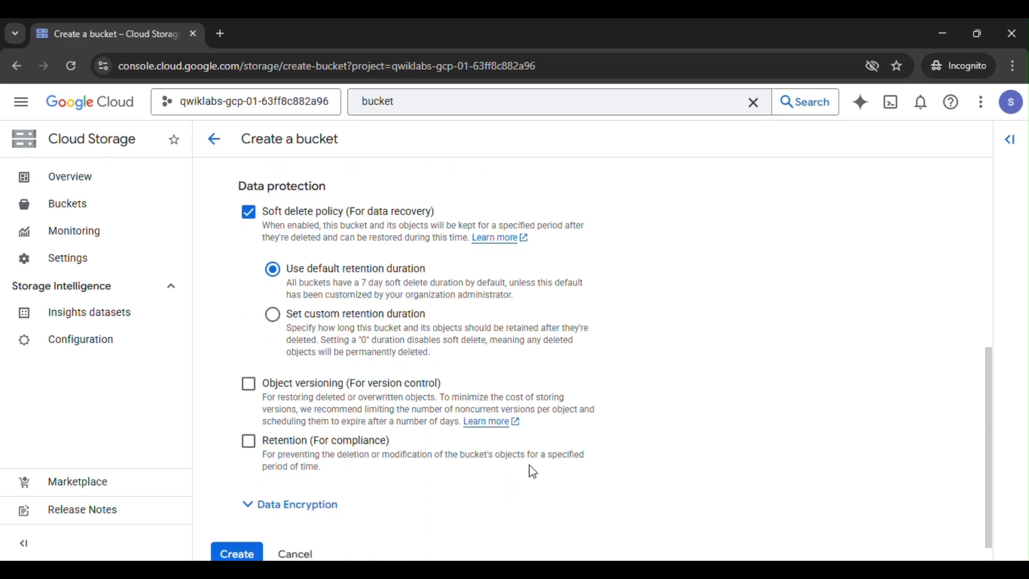
mouse_move(616, 569)
mouse_move(579, 506)
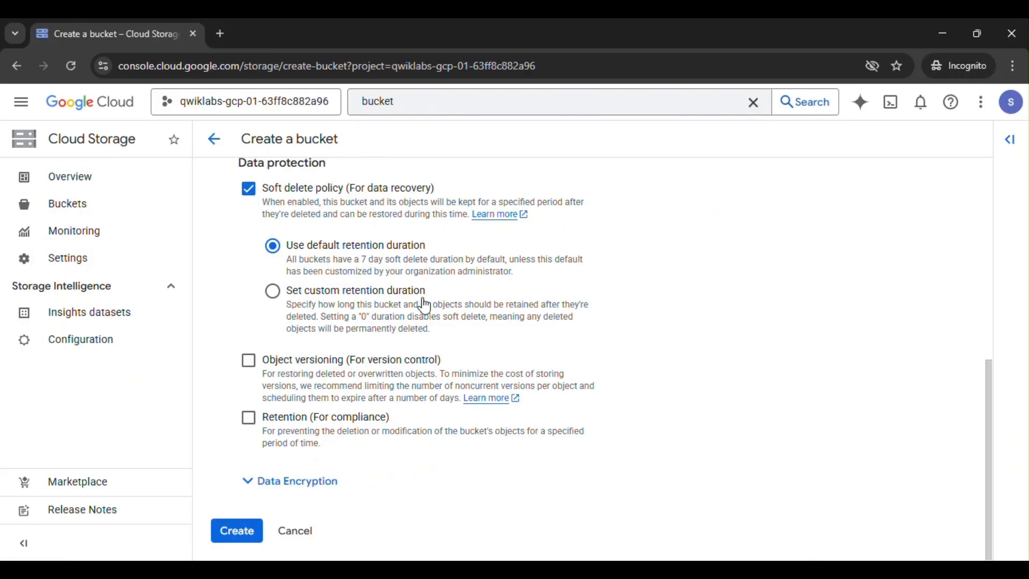
- Review the bucket form's storage class and data protection sections for the settings the lab requires
scroll(273, 405, up, 5)
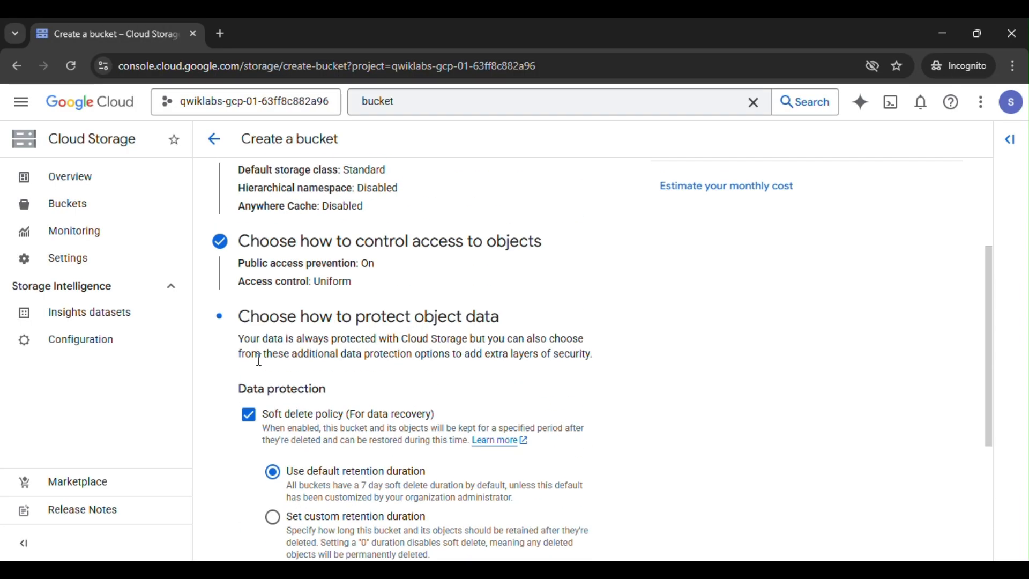
click(281, 321)
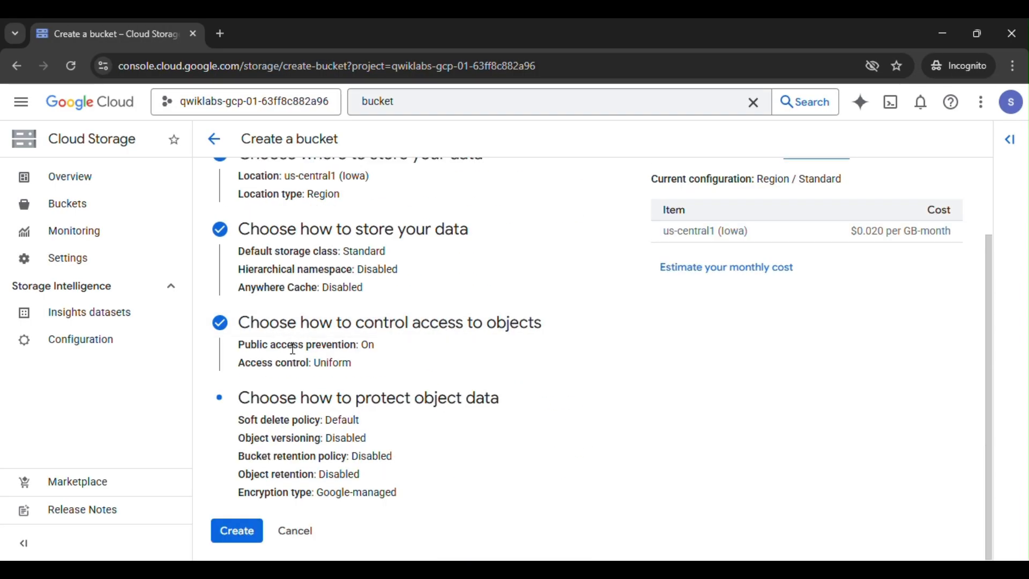
scroll(285, 455, up, 3)
click(291, 332)
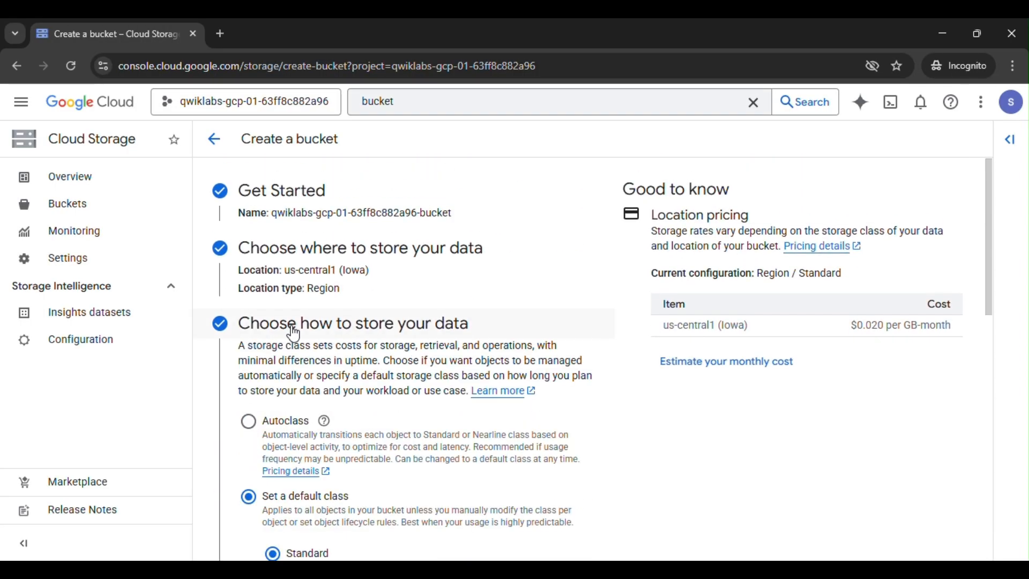
scroll(297, 348, down, 8)
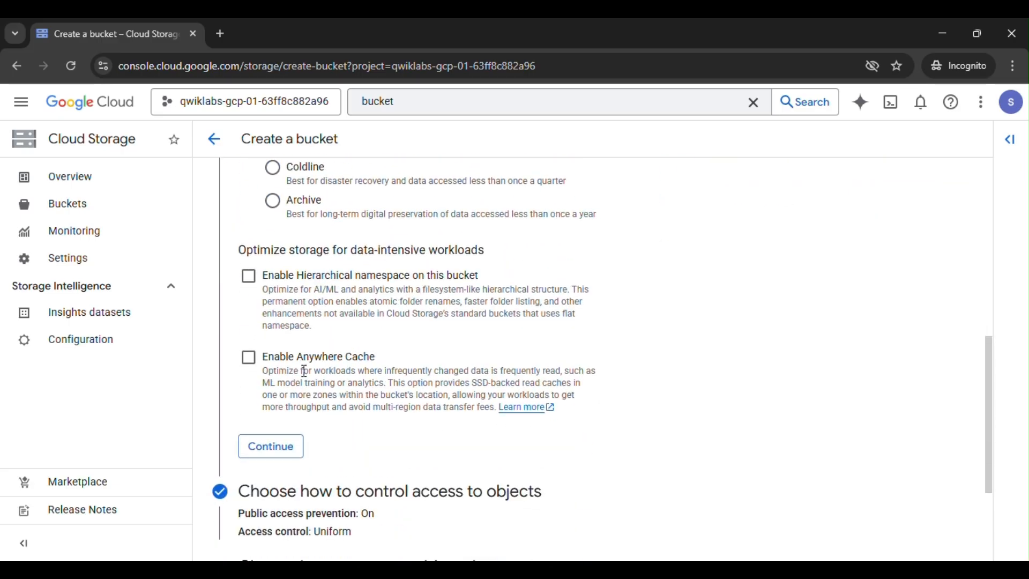
scroll(305, 371, down, 2)
click(279, 377)
scroll(321, 366, down, 5)
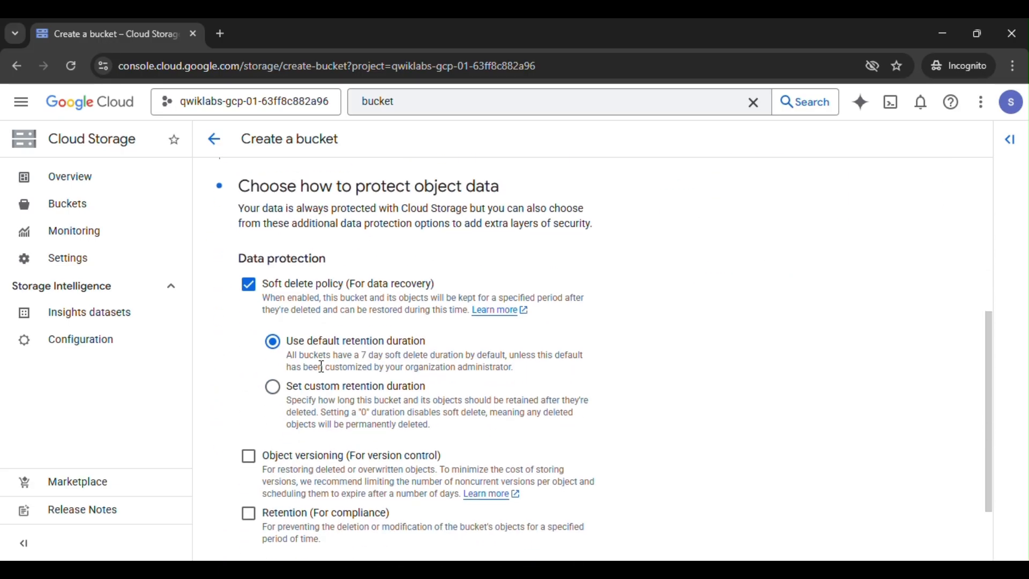
scroll(322, 367, down, 2)
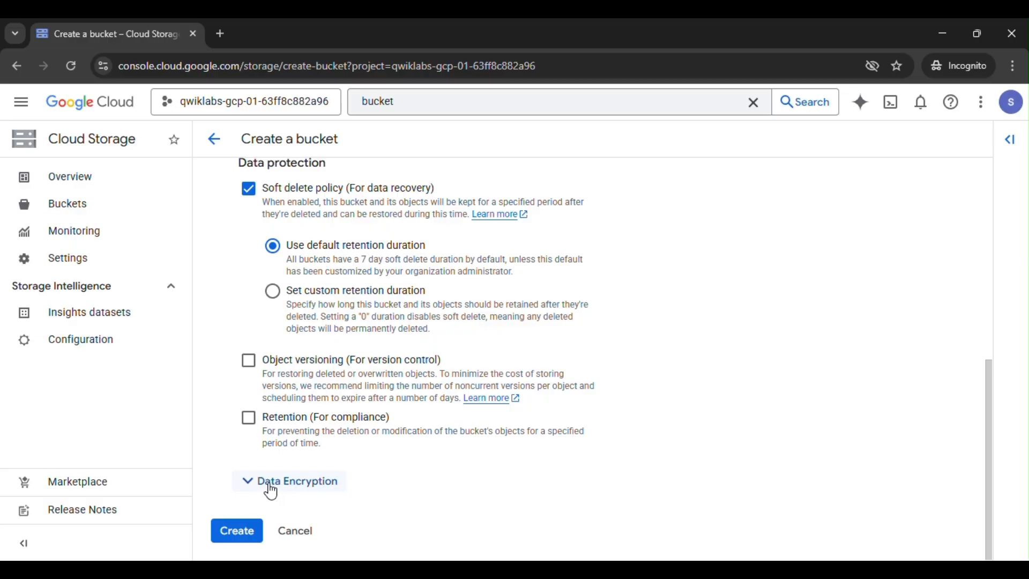
- Expand the data encryption options and examine them together with the data protection settings and the completed form sections
click(271, 485)
scroll(272, 492, down, 3)
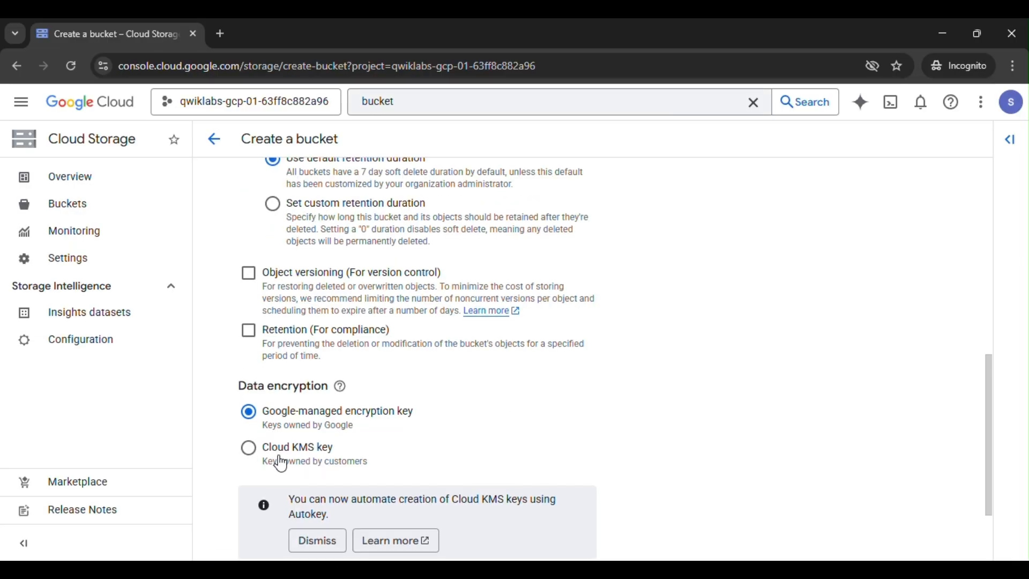
scroll(283, 440, down, 1)
scroll(277, 496, up, 10)
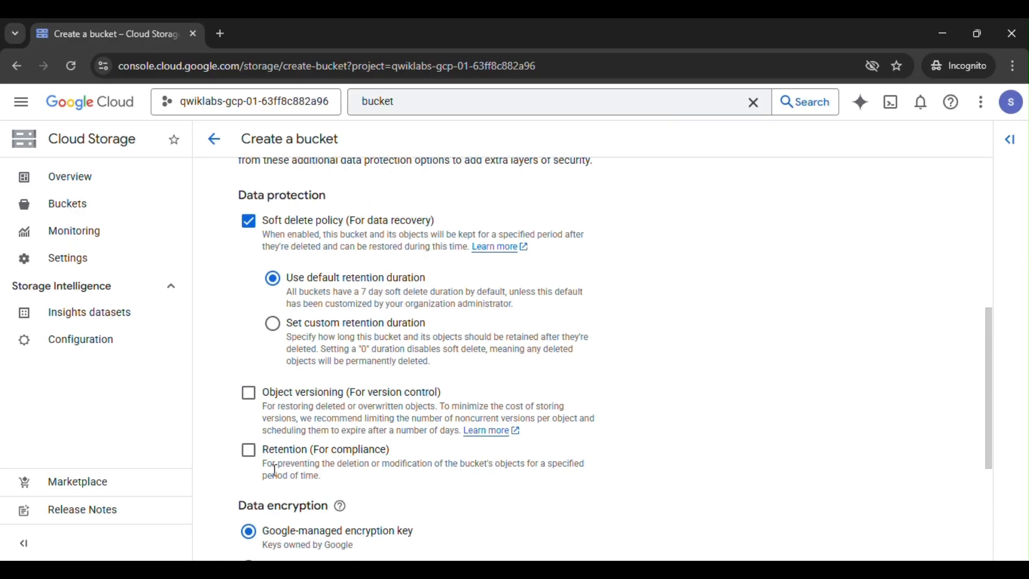
click(286, 493)
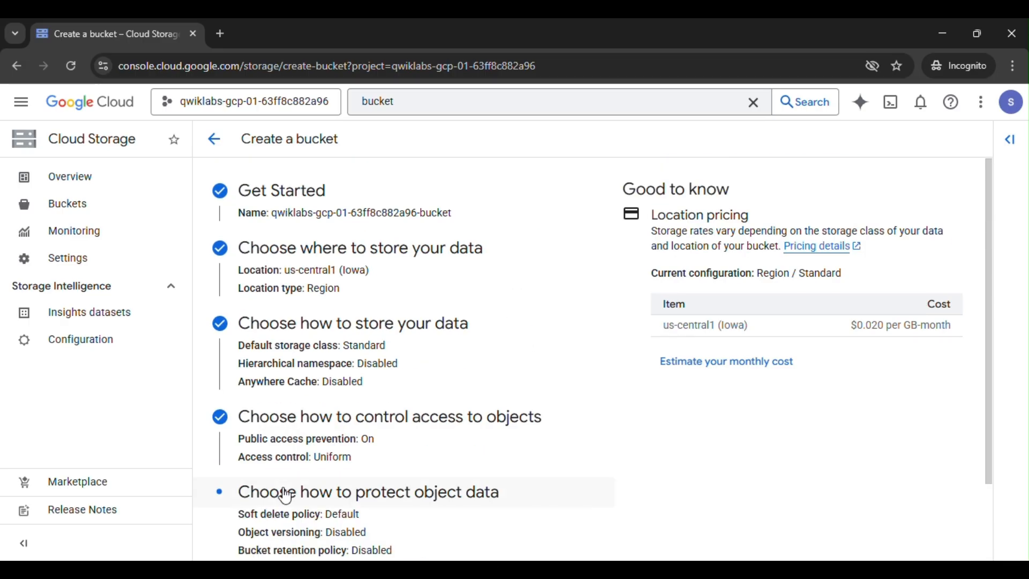
scroll(286, 493, down, 2)
click(288, 399)
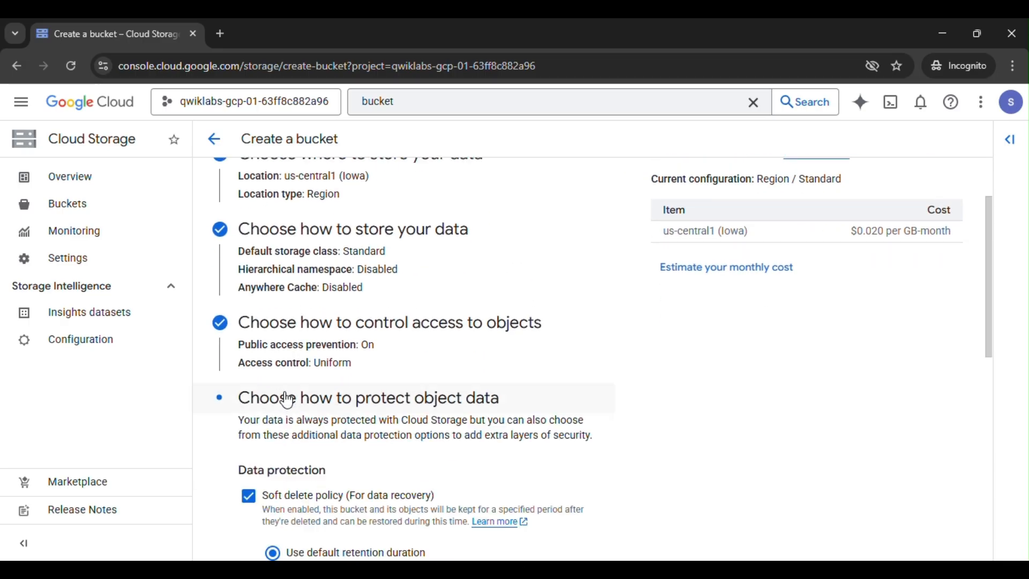
scroll(282, 375, down, 4)
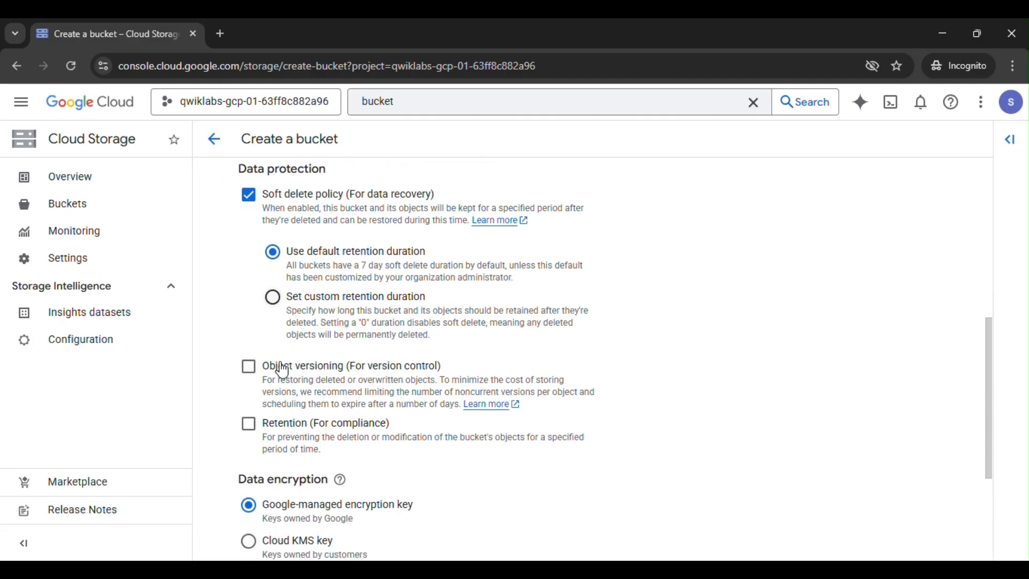
scroll(282, 370, down, 1)
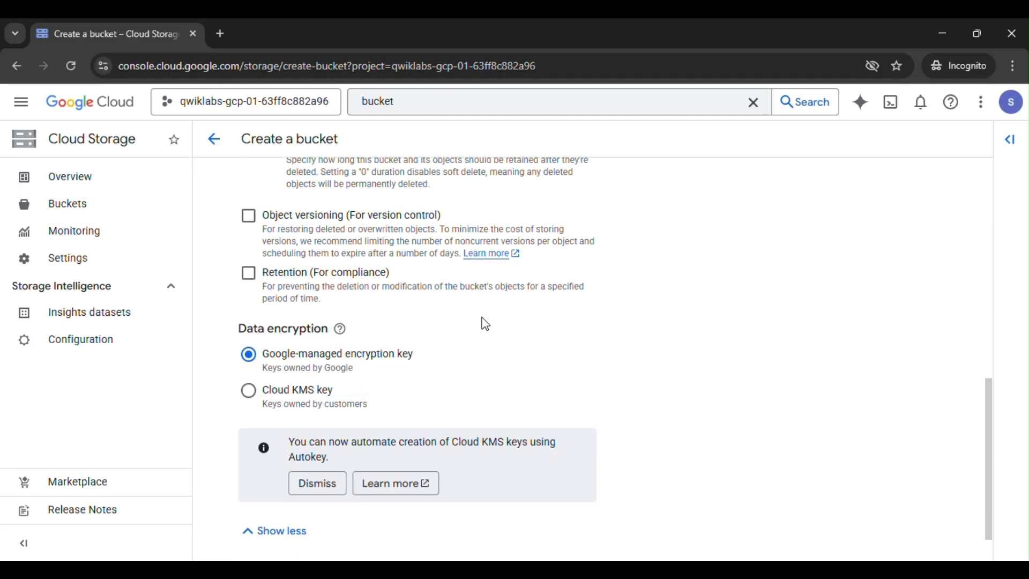
scroll(466, 363, up, 3)
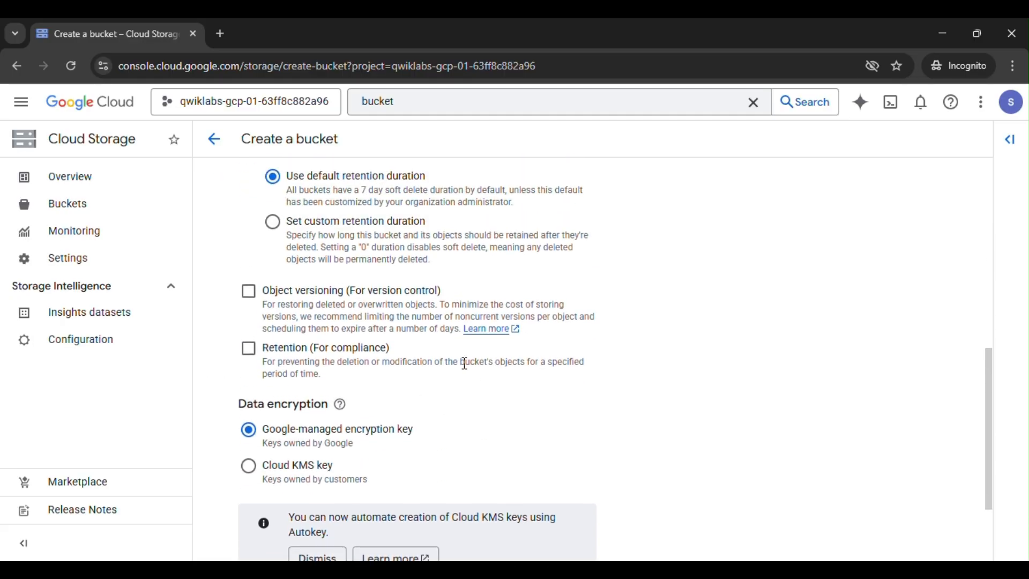
scroll(596, 373, up, 1)
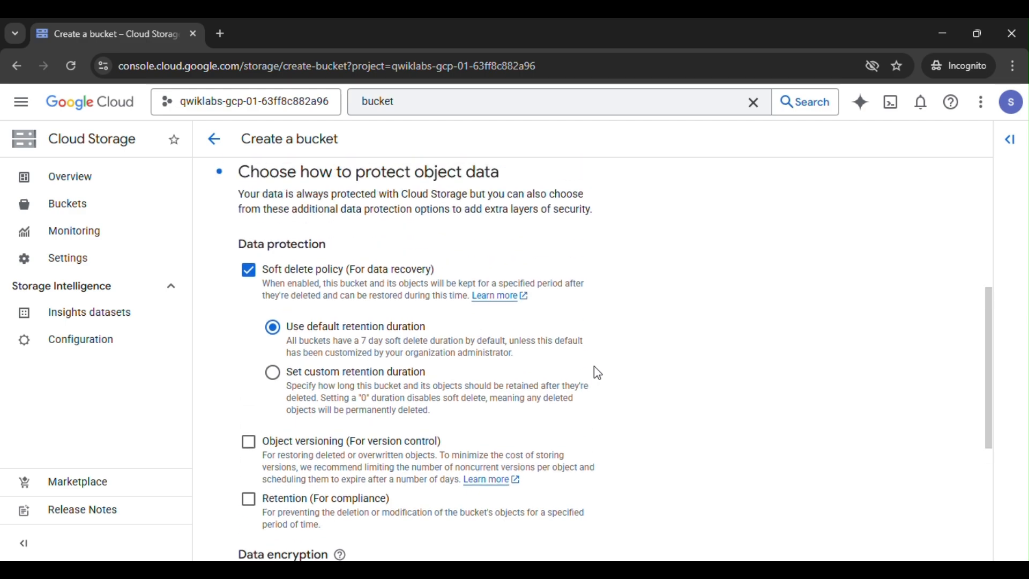
scroll(595, 370, up, 5)
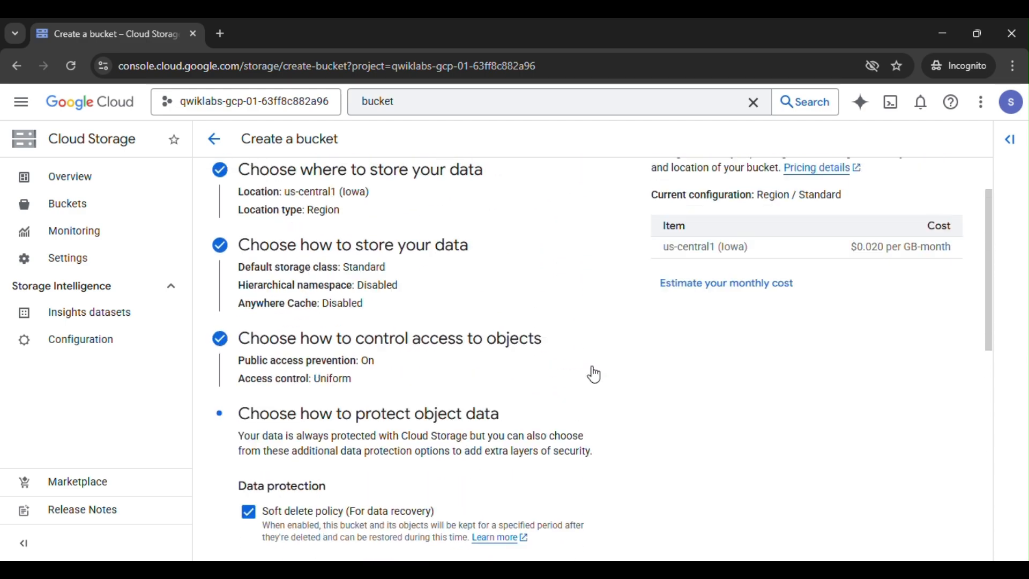
- Turn off public access prevention in the bucket's object access settings and create the bucket
click(408, 412)
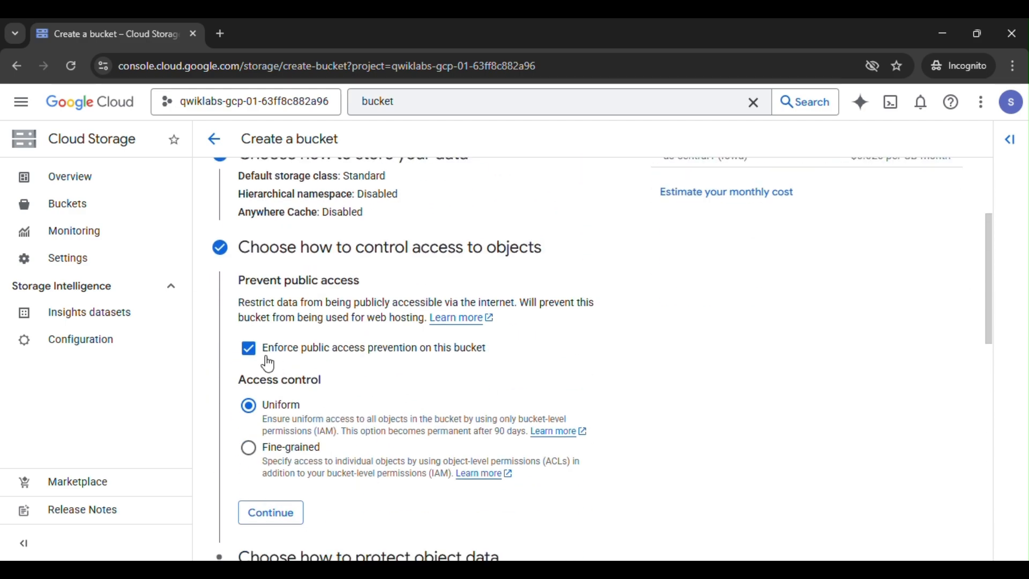
click(250, 352)
scroll(333, 328, down, 1)
scroll(330, 327, down, 12)
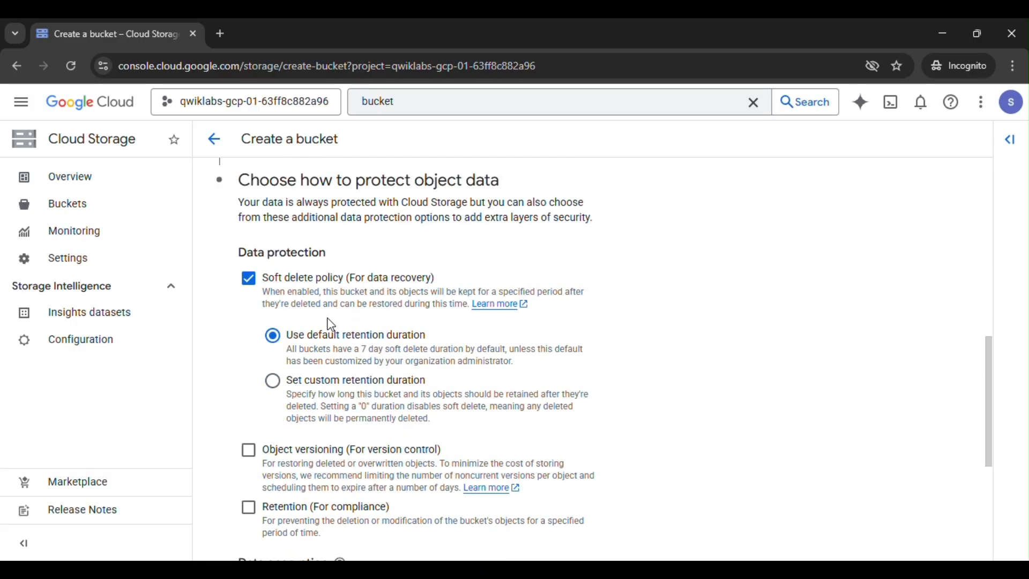
click(250, 525)
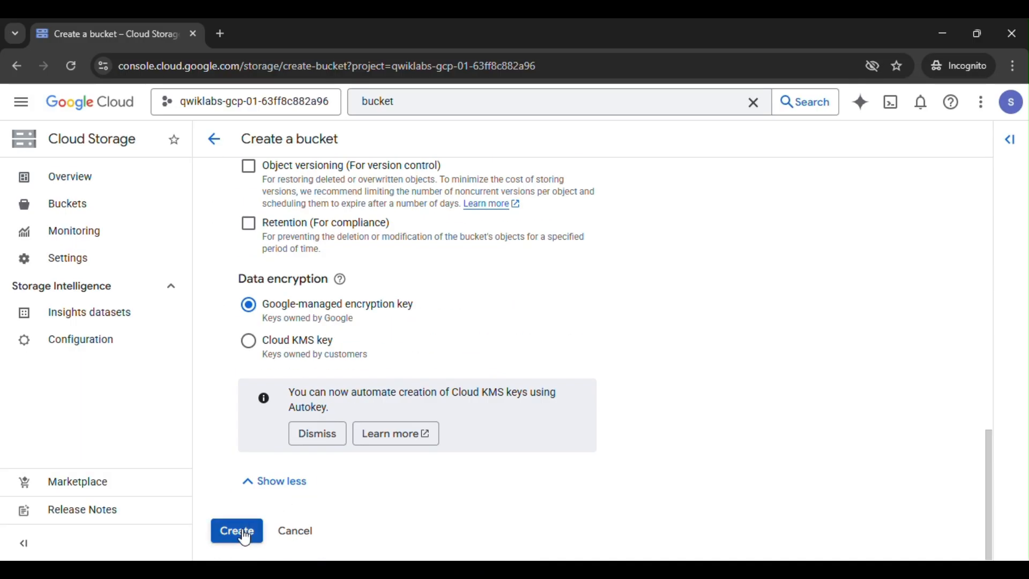
- Check in the console that the bucket exists, and run the lab's progress check for the Create a bucket task
click(592, 536)
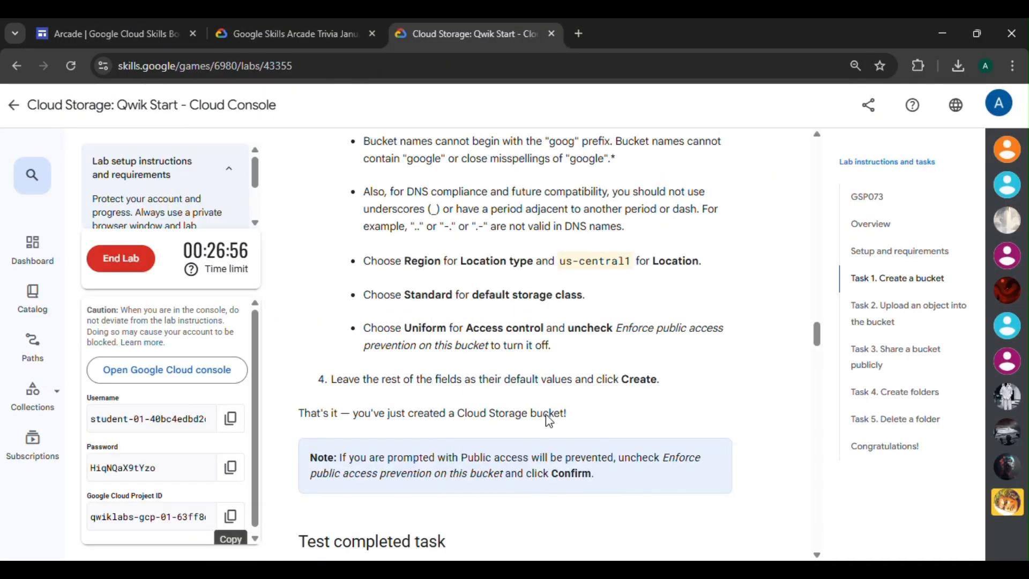
scroll(542, 393, down, 3)
scroll(542, 393, down, 4)
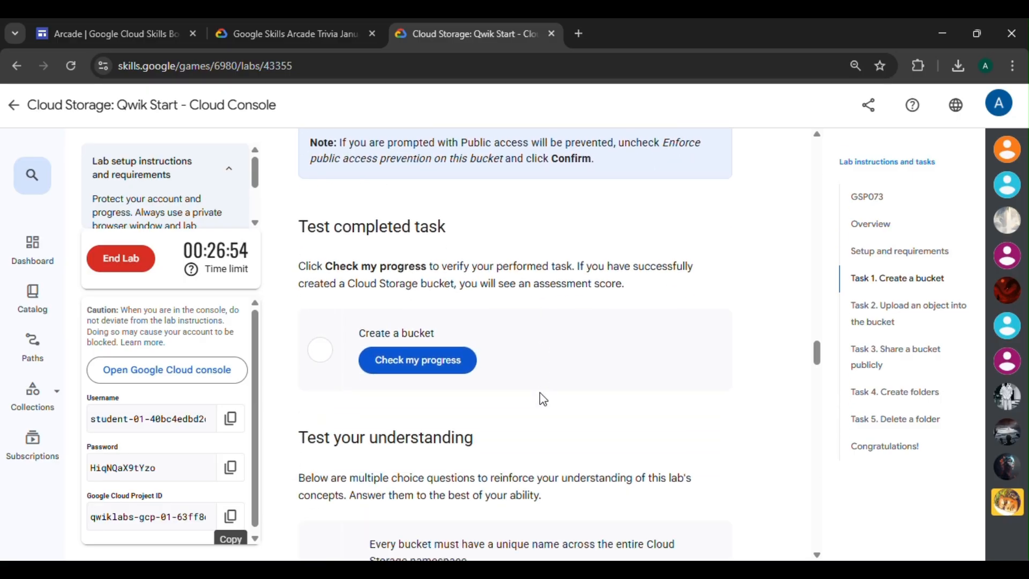
click(646, 523)
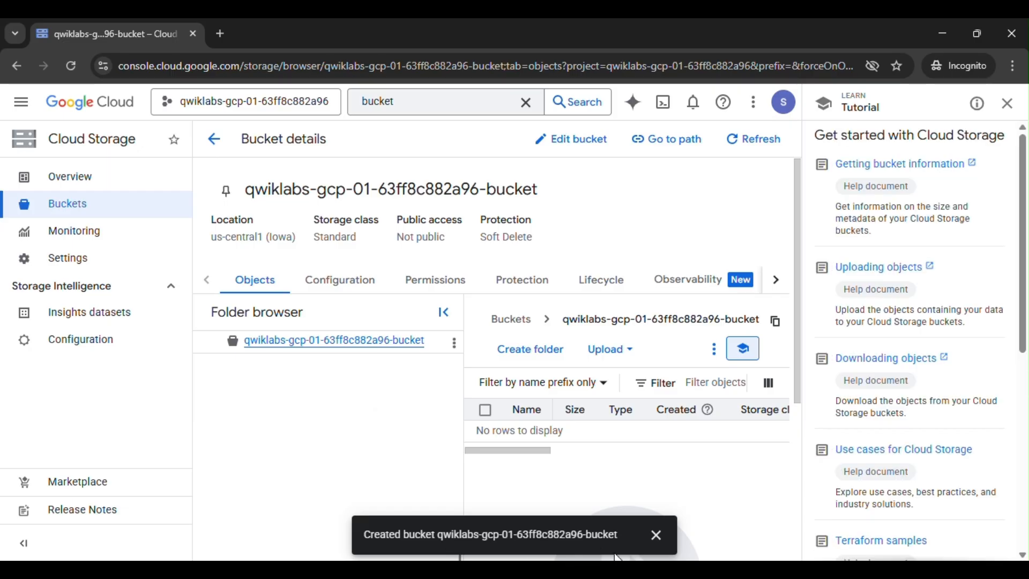
click(562, 525)
click(427, 297)
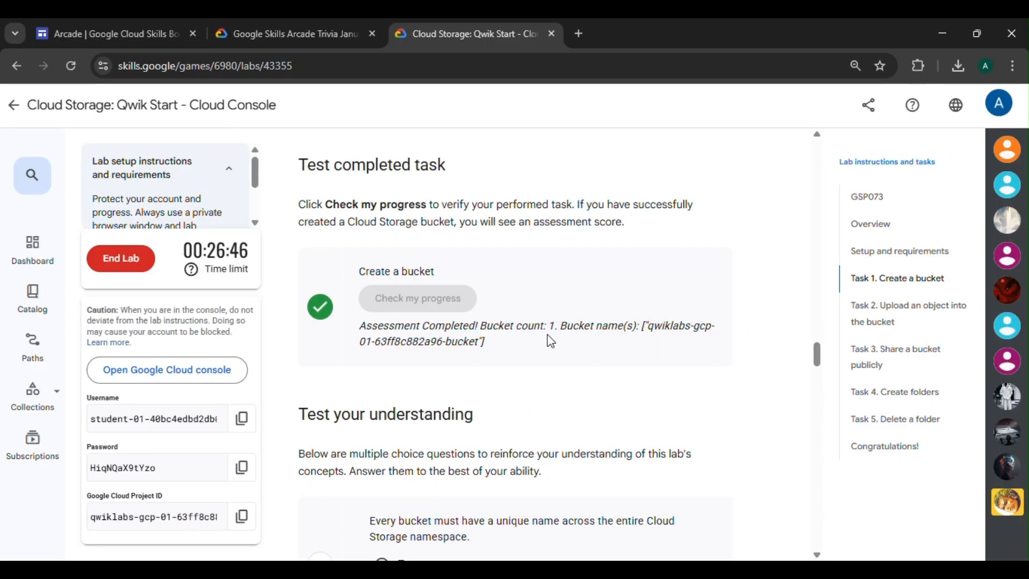
- Answer True to the lab question on whether every bucket must have a unique name across the Cloud Storage namespace
scroll(471, 336, down, 1)
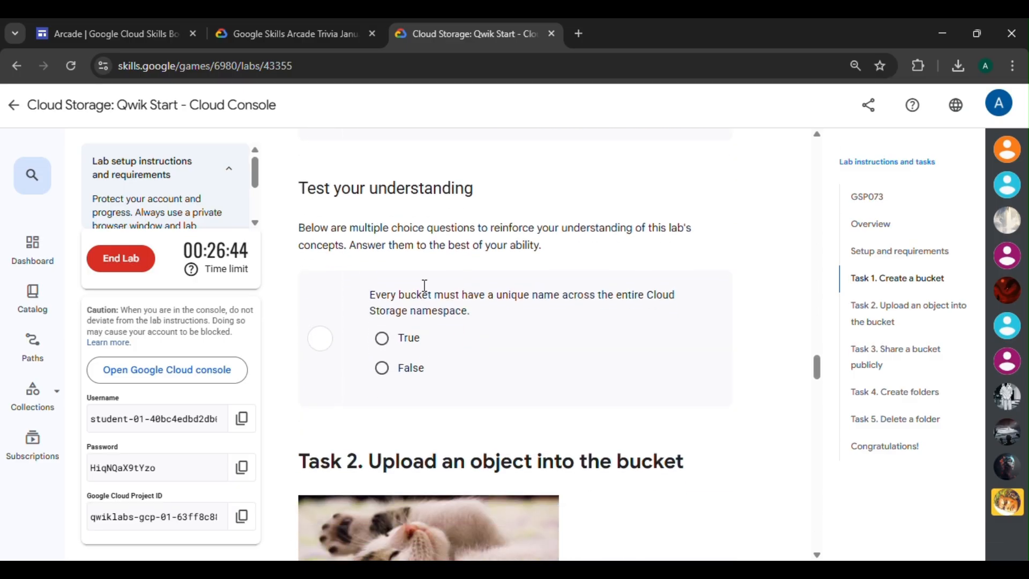
scroll(429, 289, down, 3)
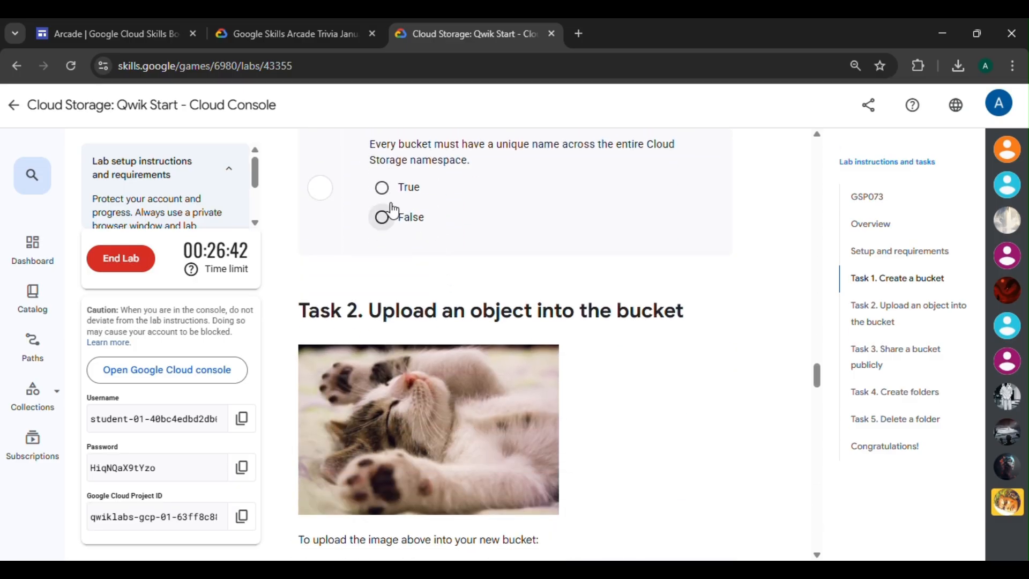
click(374, 199)
- Read the Task 2 instructions for downloading the kitten image and uploading it into the bucket
scroll(506, 264, down, 5)
scroll(516, 276, up, 6)
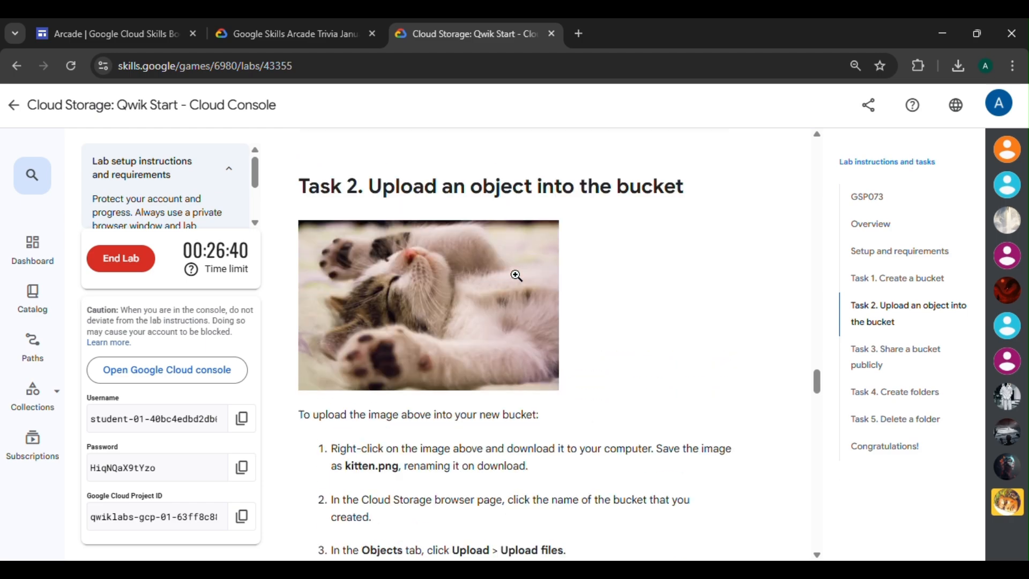
scroll(387, 213, down, 3)
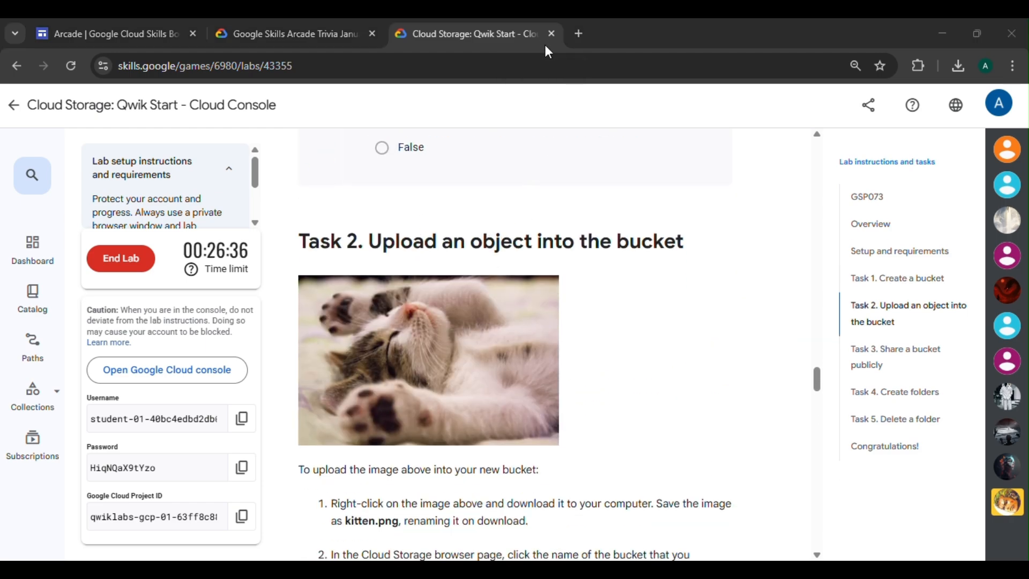
scroll(541, 258, down, 3)
scroll(504, 386, down, 2)
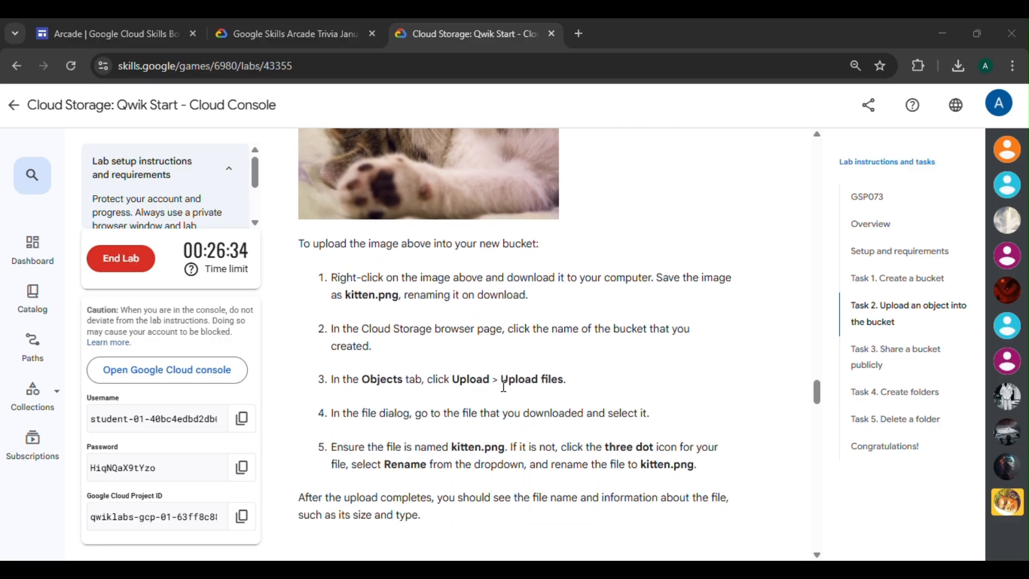
scroll(444, 311, up, 1)
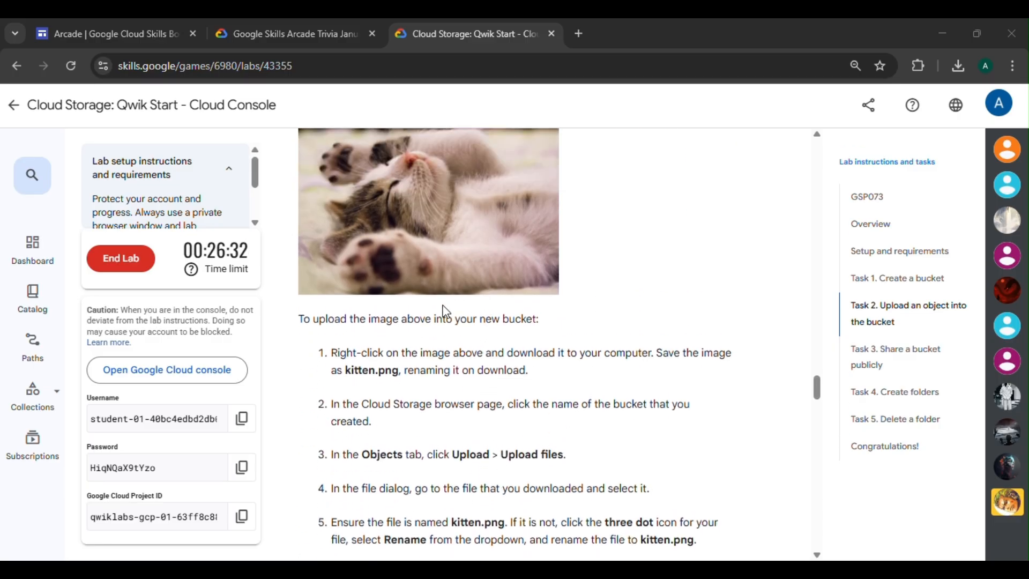
scroll(419, 256, down, 1)
scroll(522, 342, up, 2)
scroll(526, 347, down, 2)
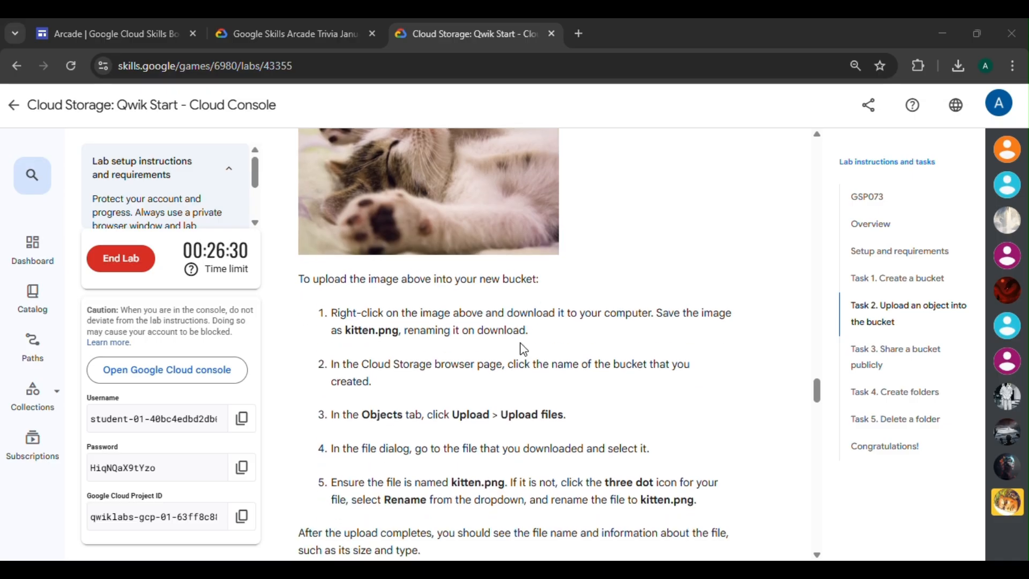
- Save the kitten image from the Task 2 instructions to the computer as kitten.png
scroll(460, 375, up, 1)
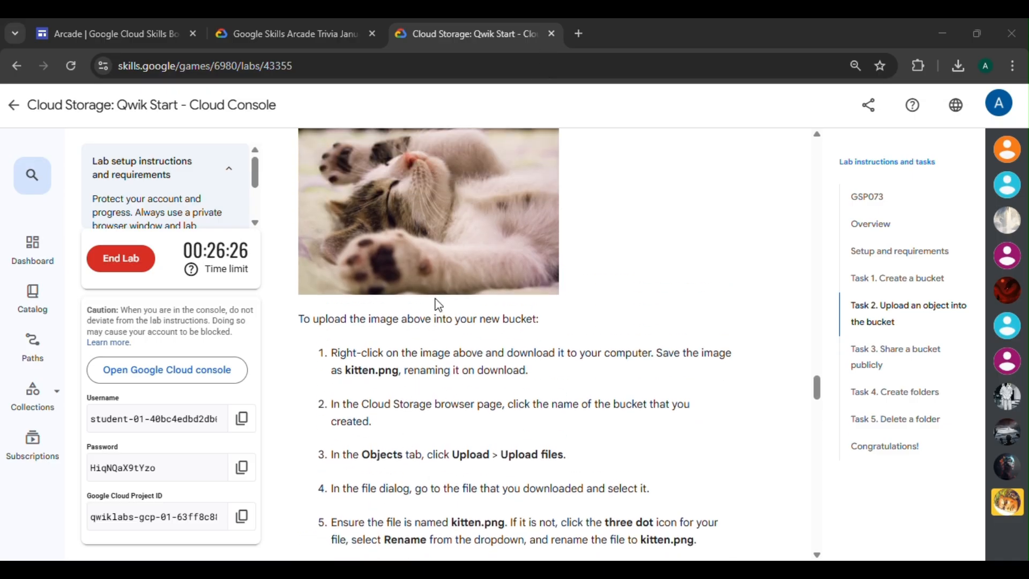
right_click(396, 184)
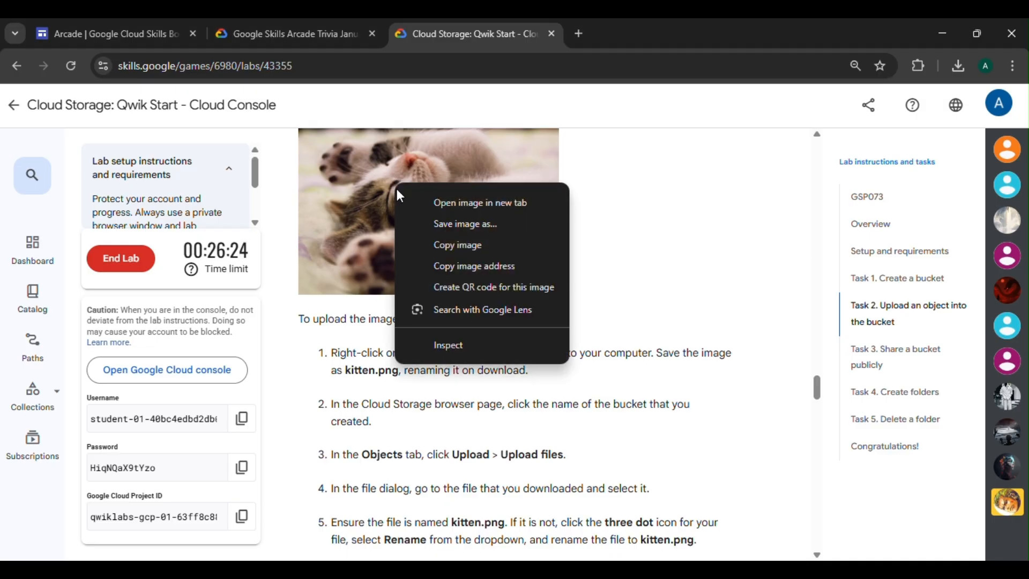
click(424, 228)
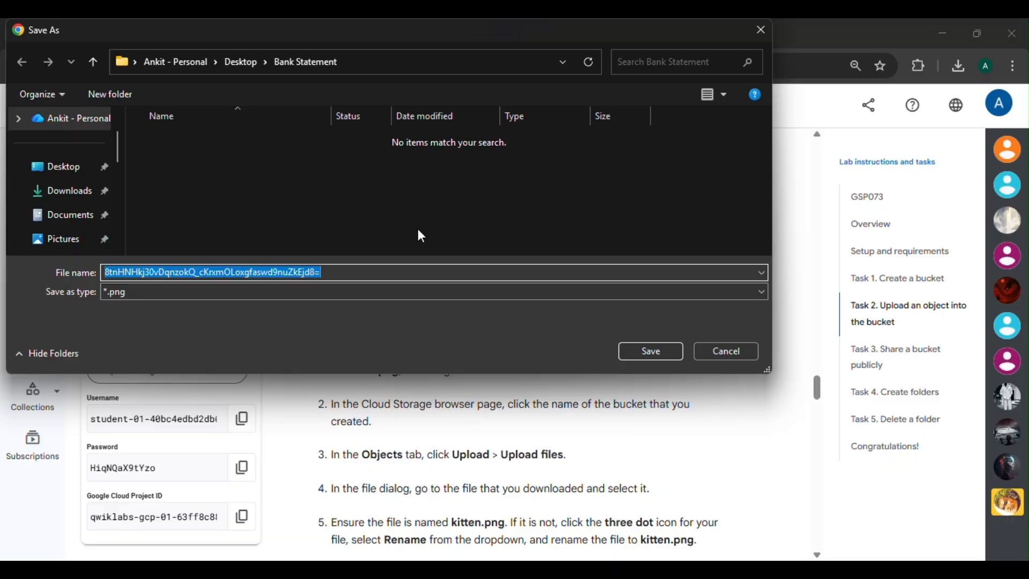
text(kitten)
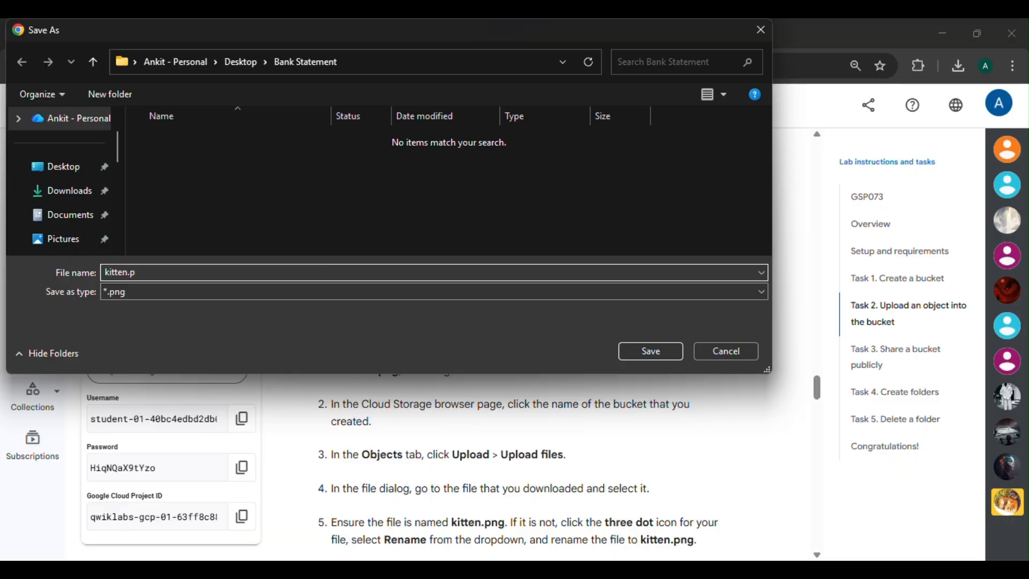
click(635, 340)
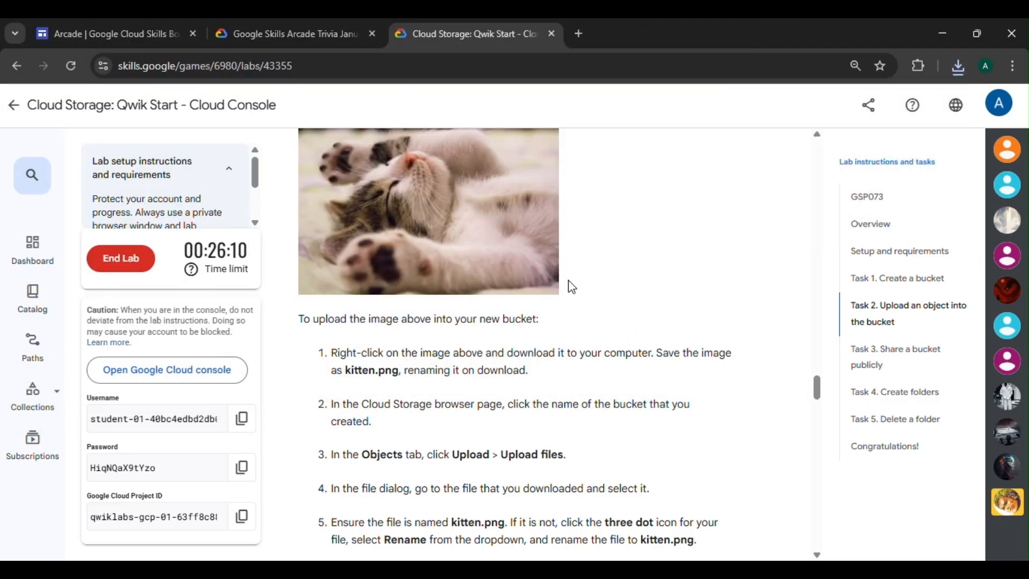
- Switch to the bucket's details page in the Cloud console and close the Cloud Storage tutorial pane
scroll(570, 287, down, 3)
scroll(433, 250, down, 1)
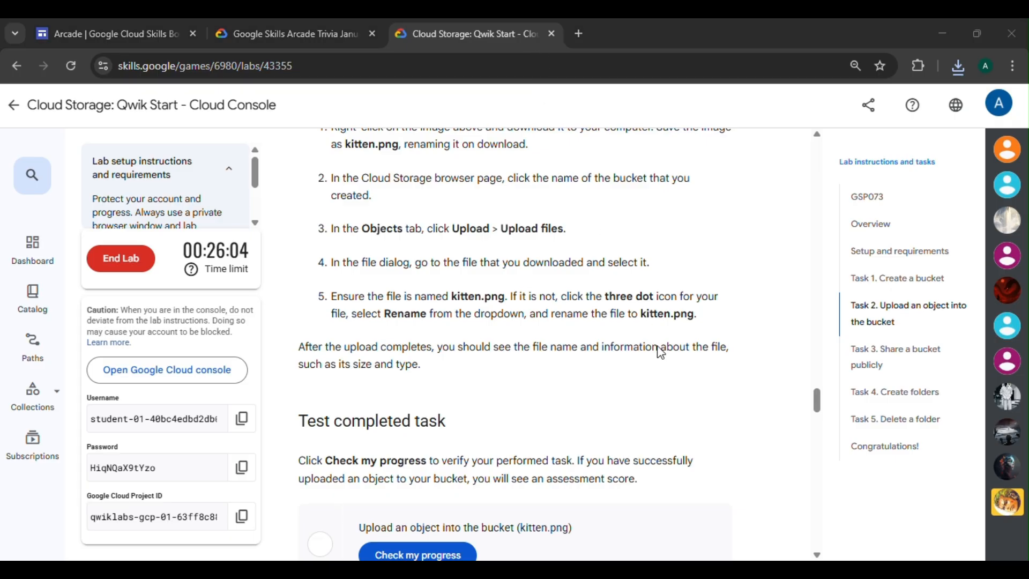
scroll(657, 353, down, 3)
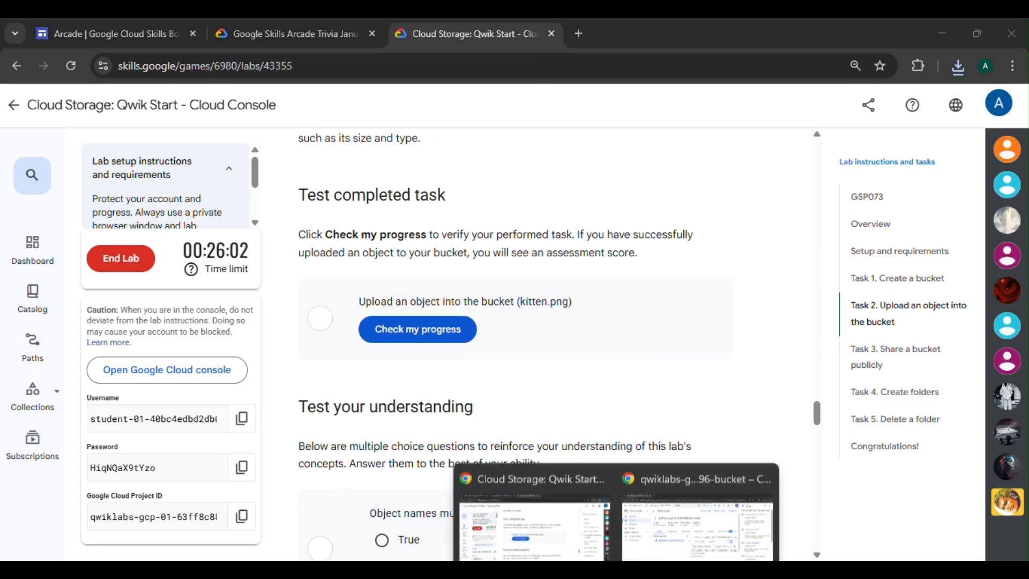
click(696, 515)
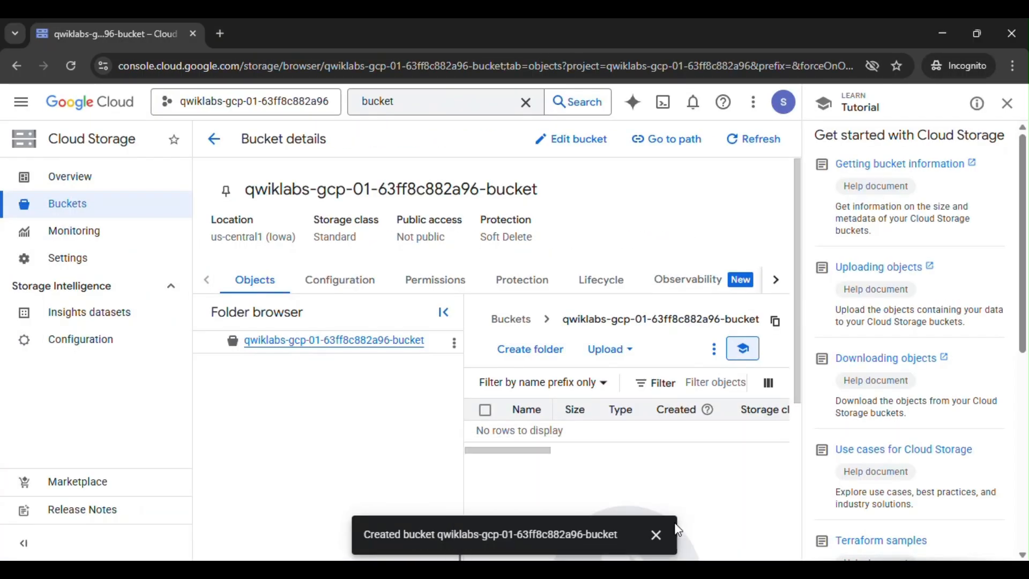
click(1007, 103)
click(617, 355)
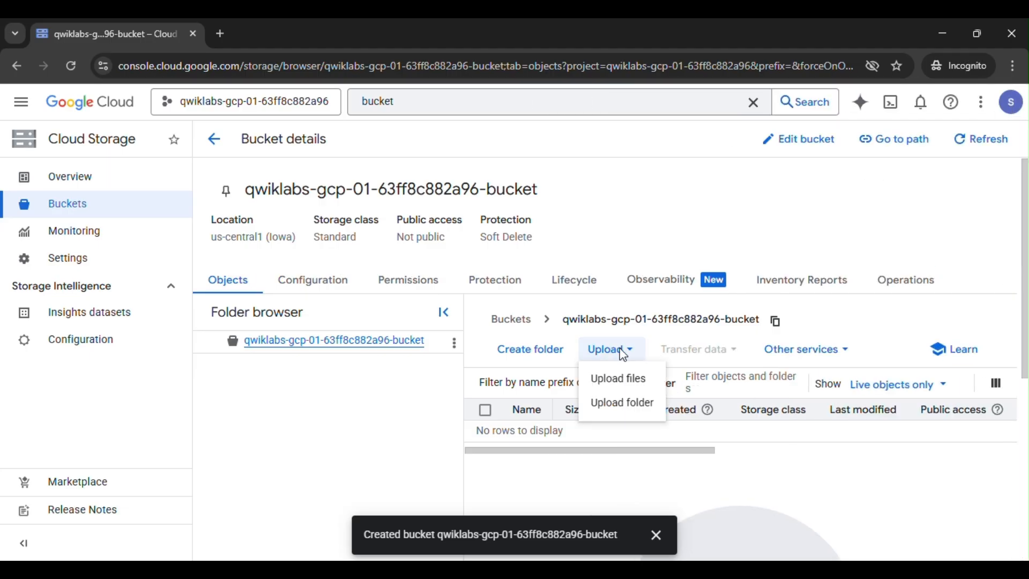
click(625, 383)
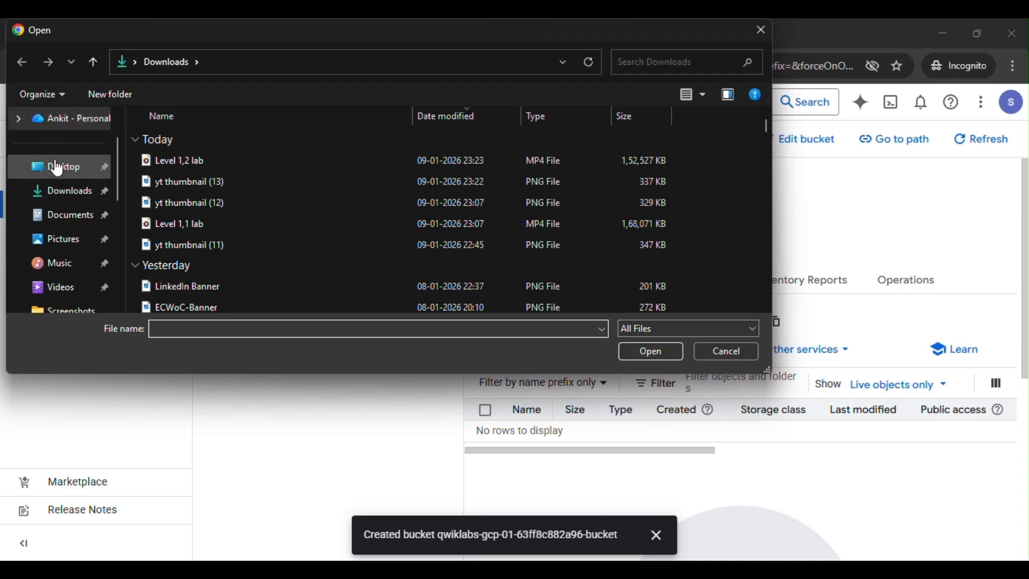
click(62, 192)
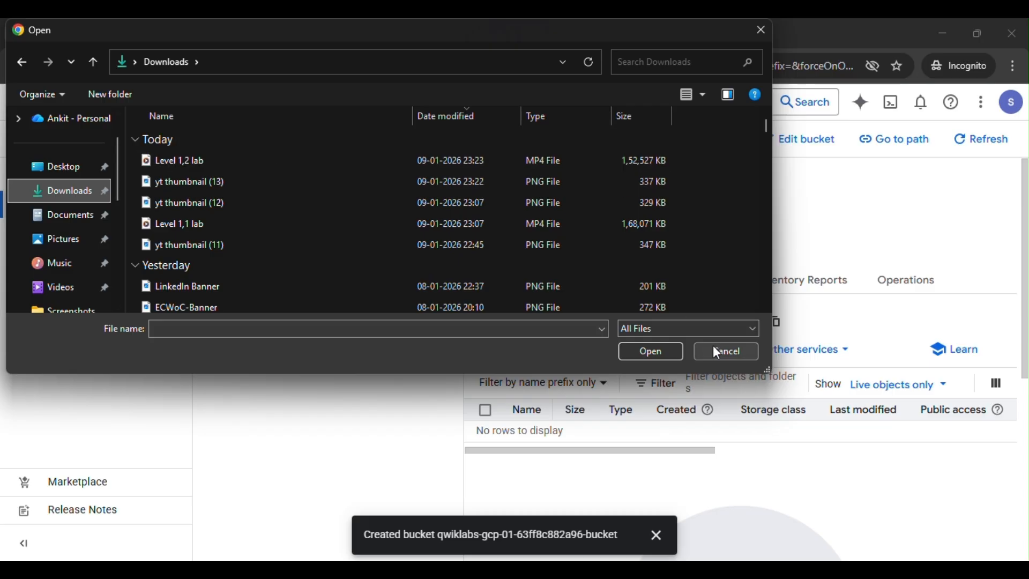
click(738, 355)
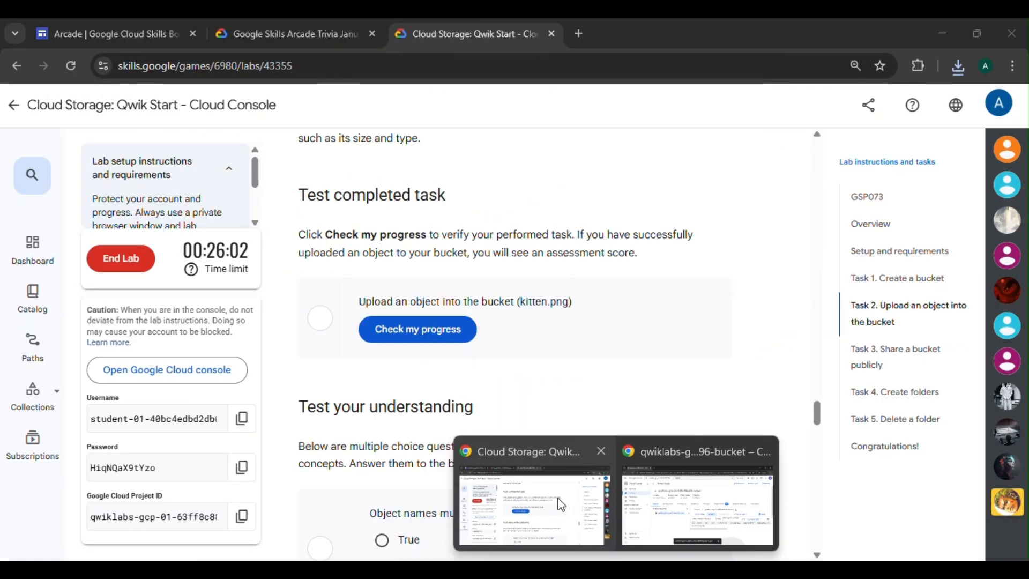
- Return to the lab instructions and save the Task 2 kitten image in the Downloads folder as kitten.png
click(560, 504)
scroll(546, 379, up, 7)
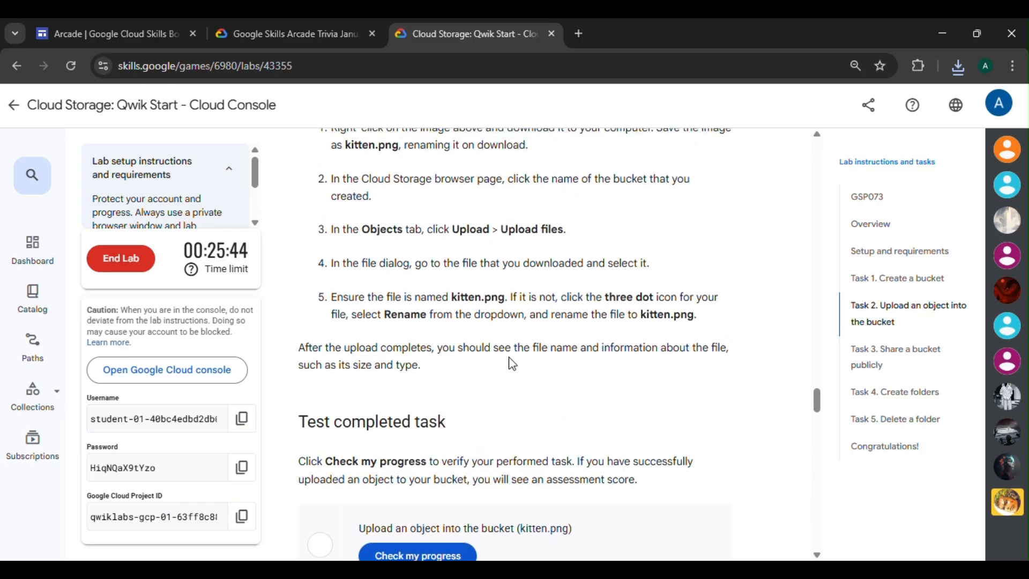
right_click(446, 233)
click(481, 275)
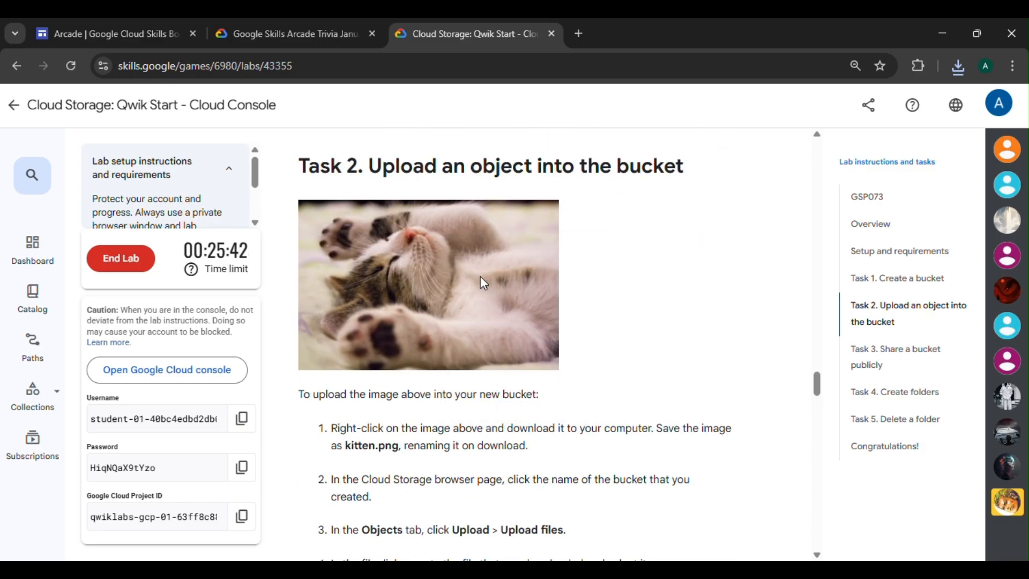
text(kitten)
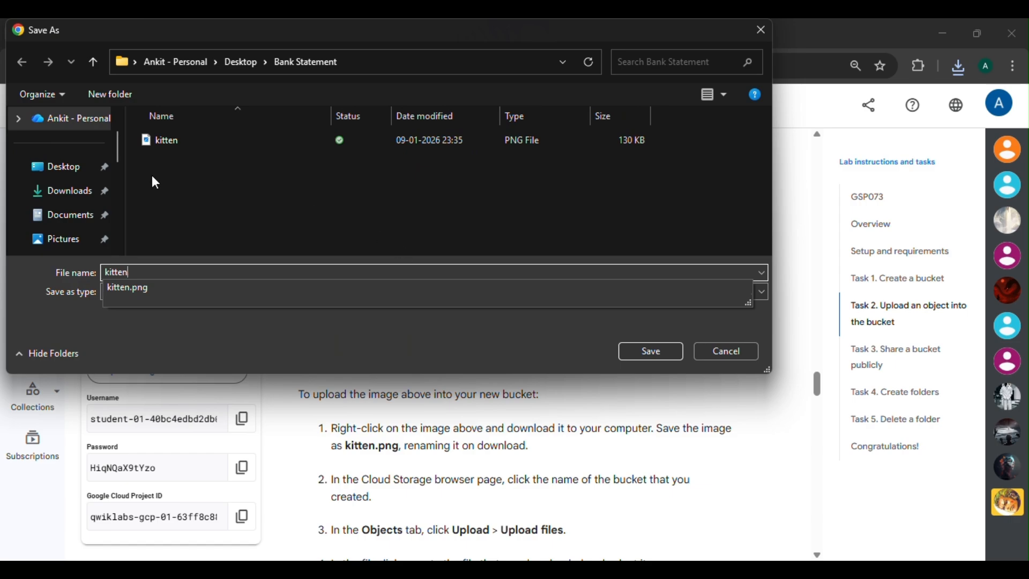
click(56, 192)
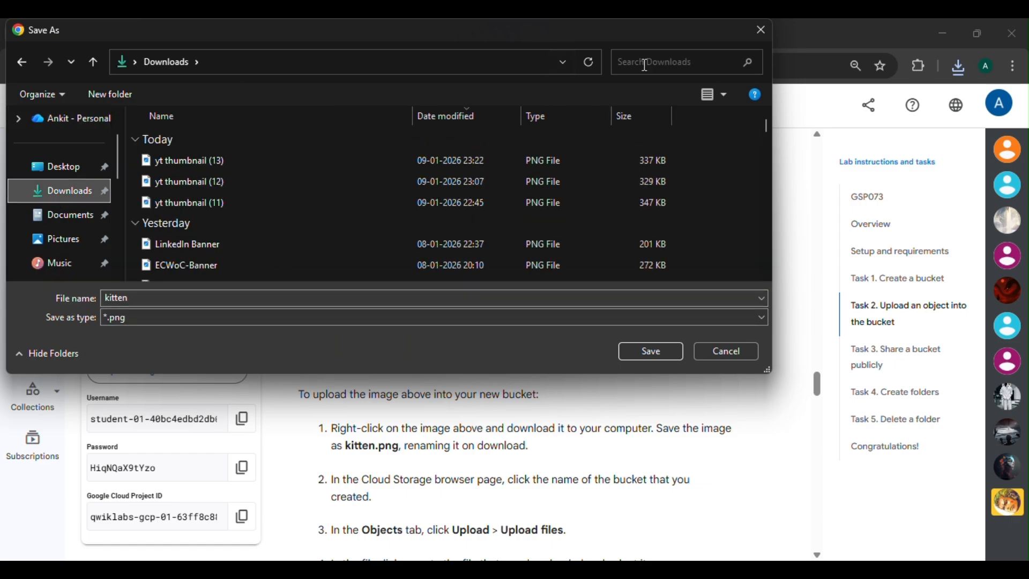
scroll(537, 188, down, 2)
scroll(537, 188, up, 2)
click(638, 349)
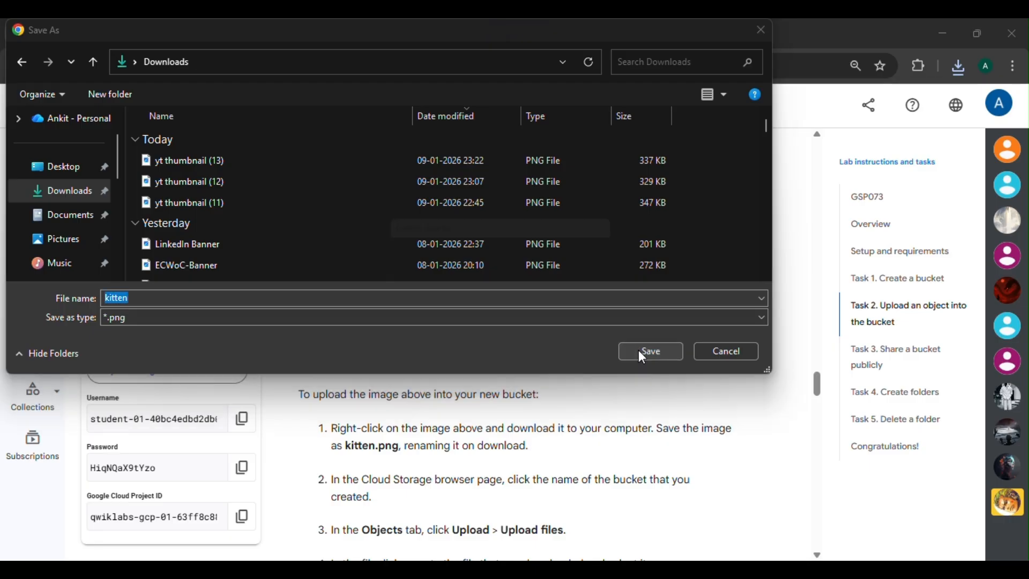
click(552, 298)
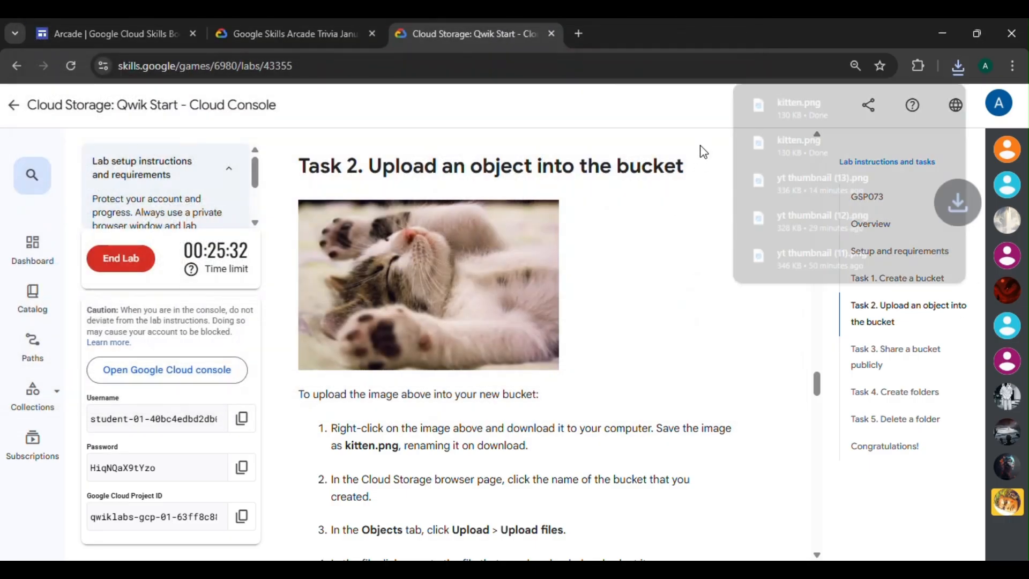
click(640, 195)
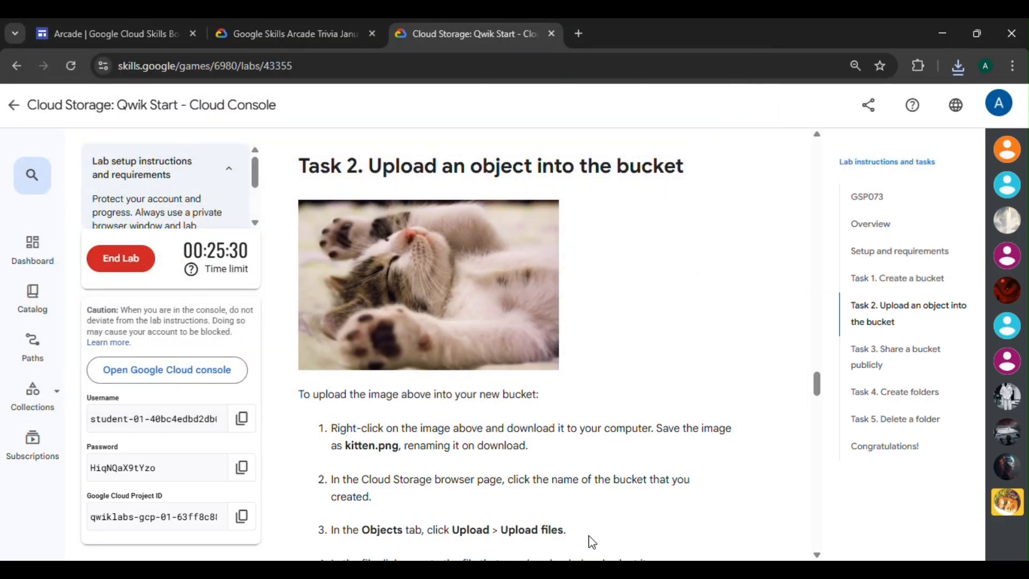
- Switch to the Cloud console and upload kitten.png from the Downloads folder into the bucket
key(alt+Tab)
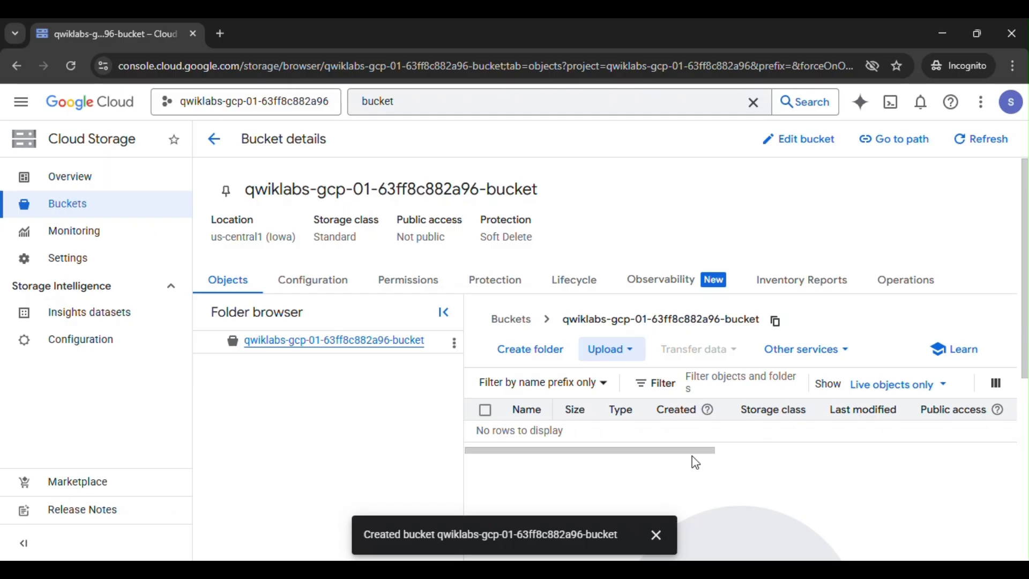
click(604, 349)
click(607, 373)
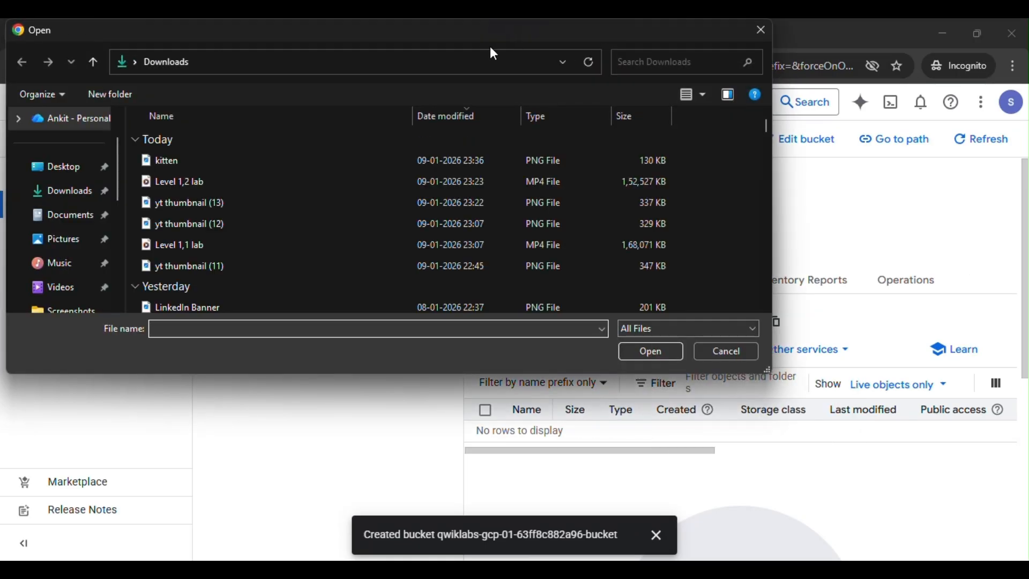
click(322, 161)
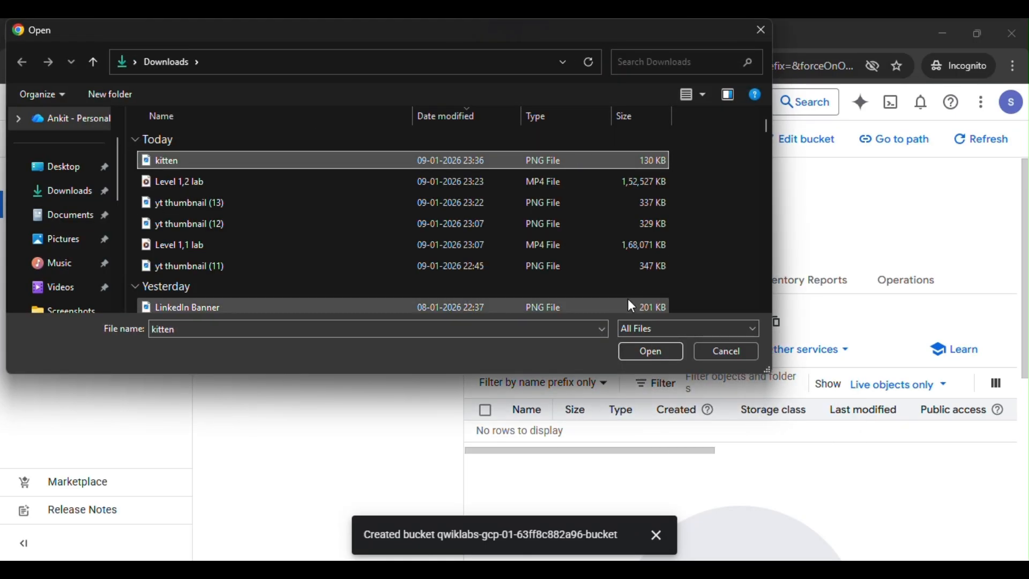
click(629, 353)
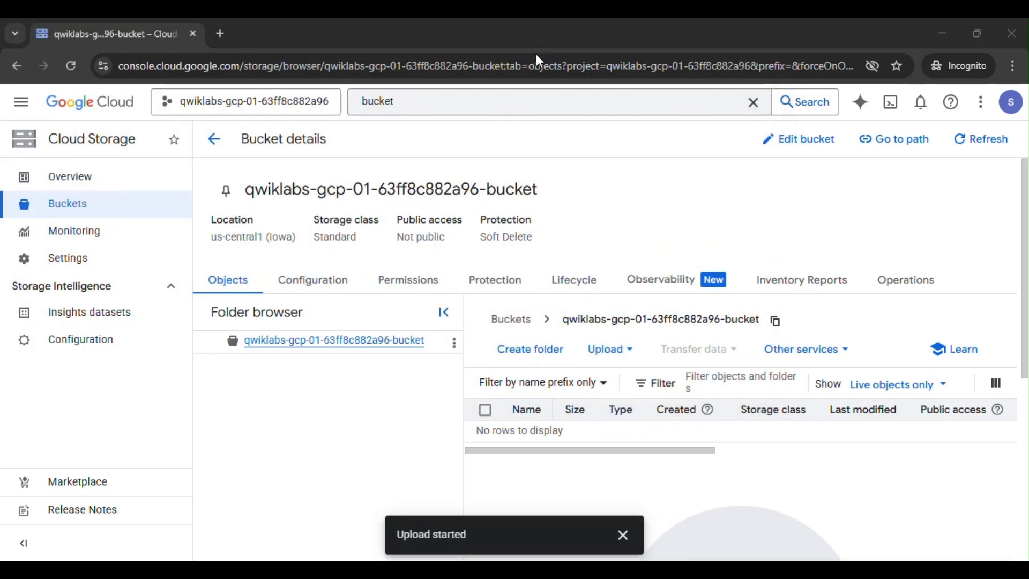
scroll(543, 266, down, 4)
scroll(589, 343, up, 3)
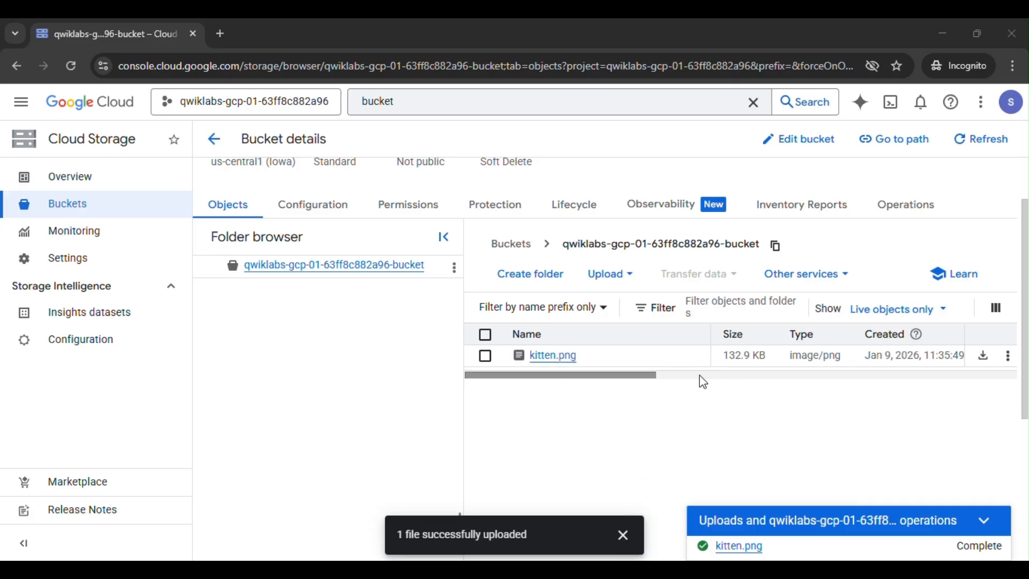
scroll(703, 418, up, 1)
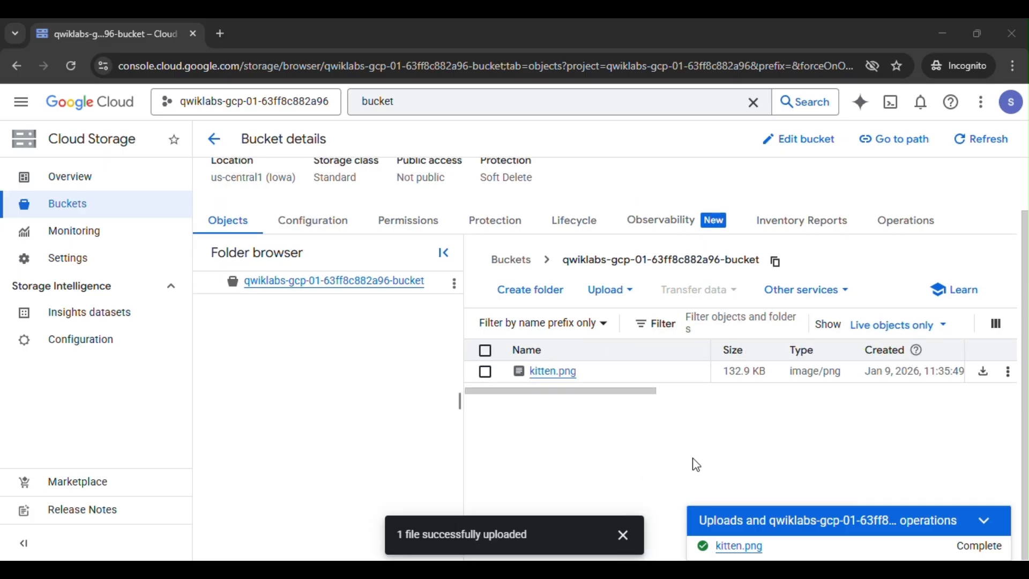
- Return to the lab instructions and run the progress check for uploading kitten.png into the bucket
mouse_move(616, 569)
click(585, 541)
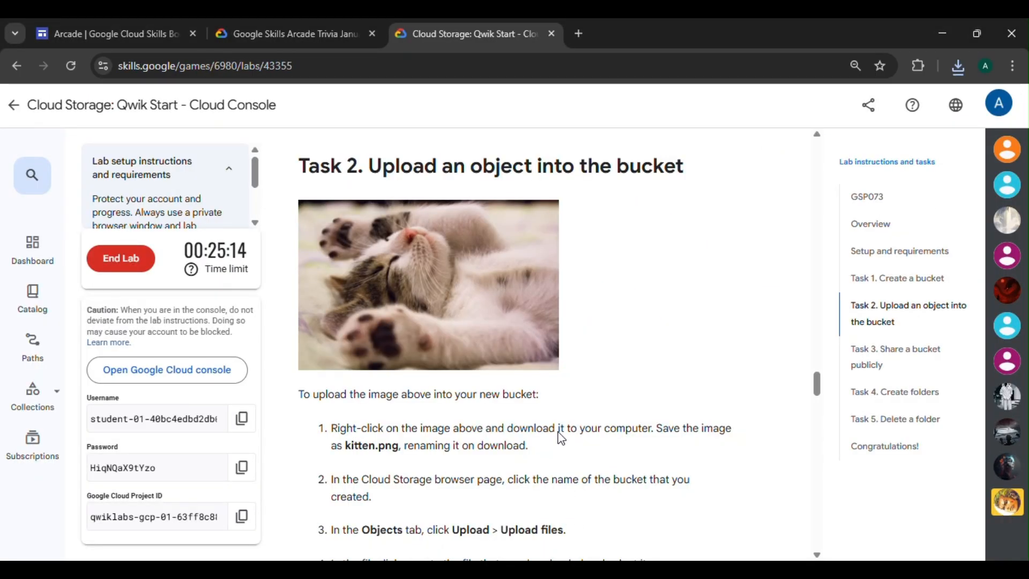
scroll(531, 370, down, 4)
scroll(521, 340, down, 3)
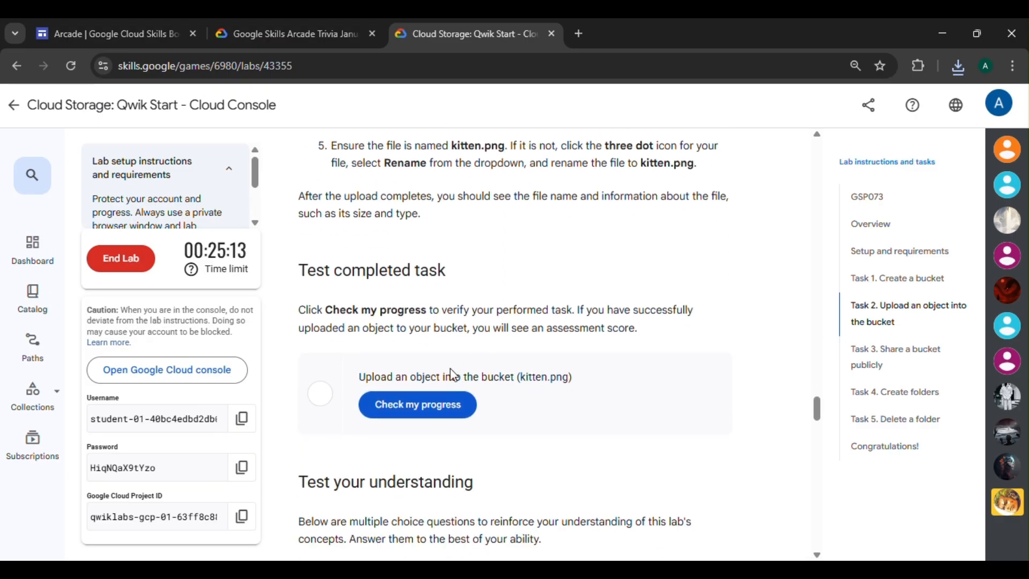
click(417, 405)
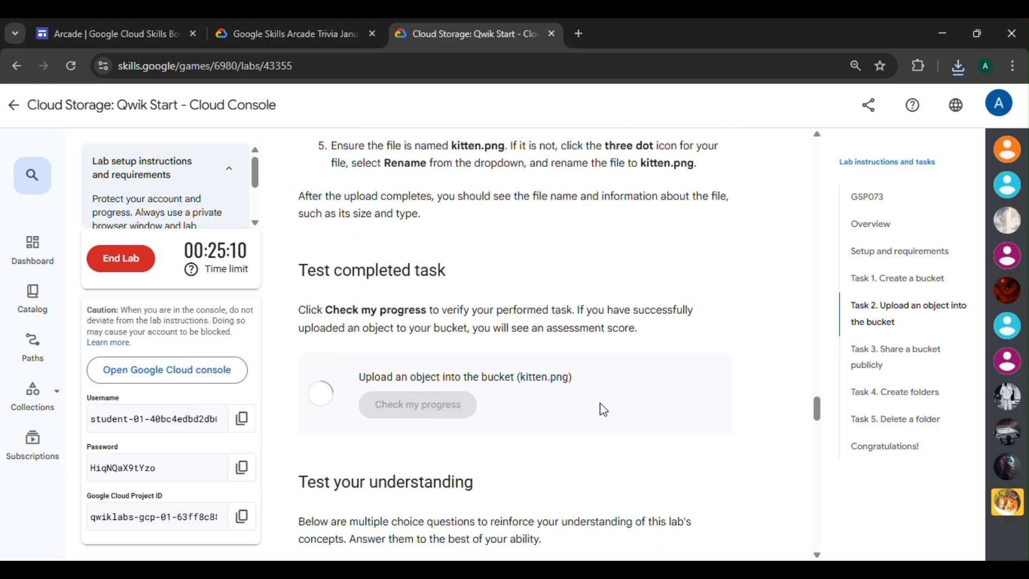
- Answer True to the lab question on whether object names must be unique only within a given bucket
scroll(600, 408, down, 4)
scroll(414, 244, down, 3)
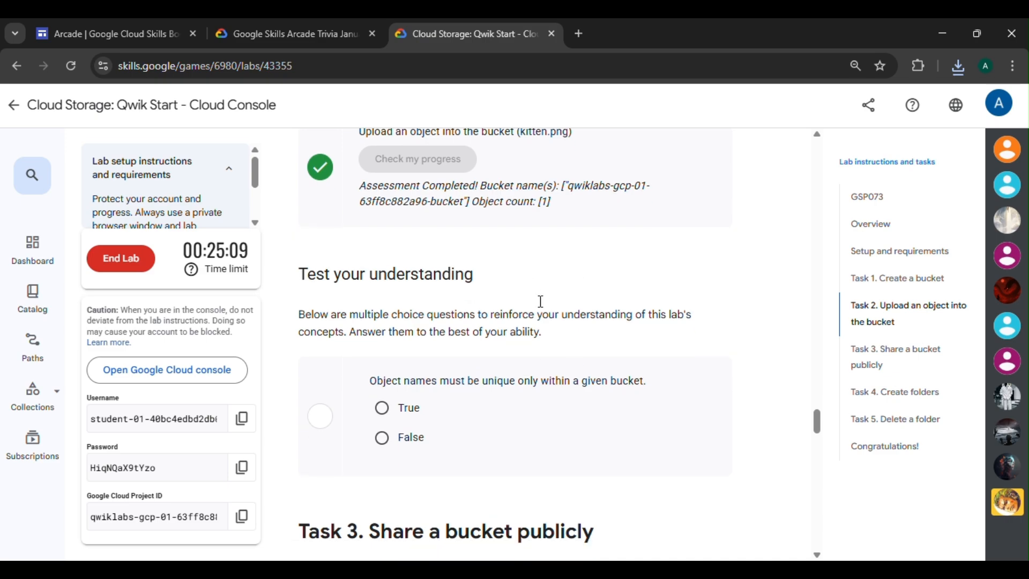
scroll(416, 238, down, 3)
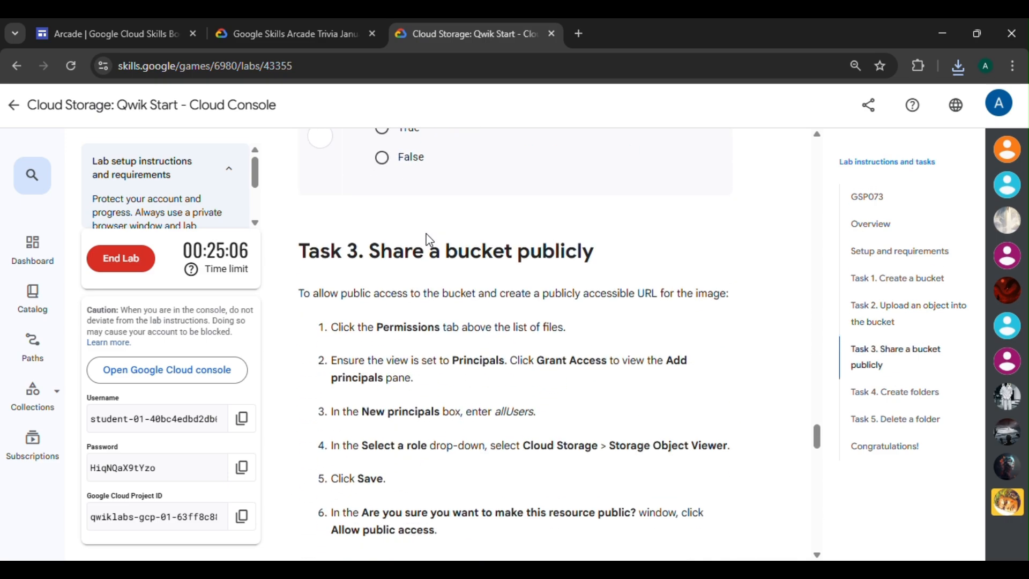
scroll(423, 236, up, 1)
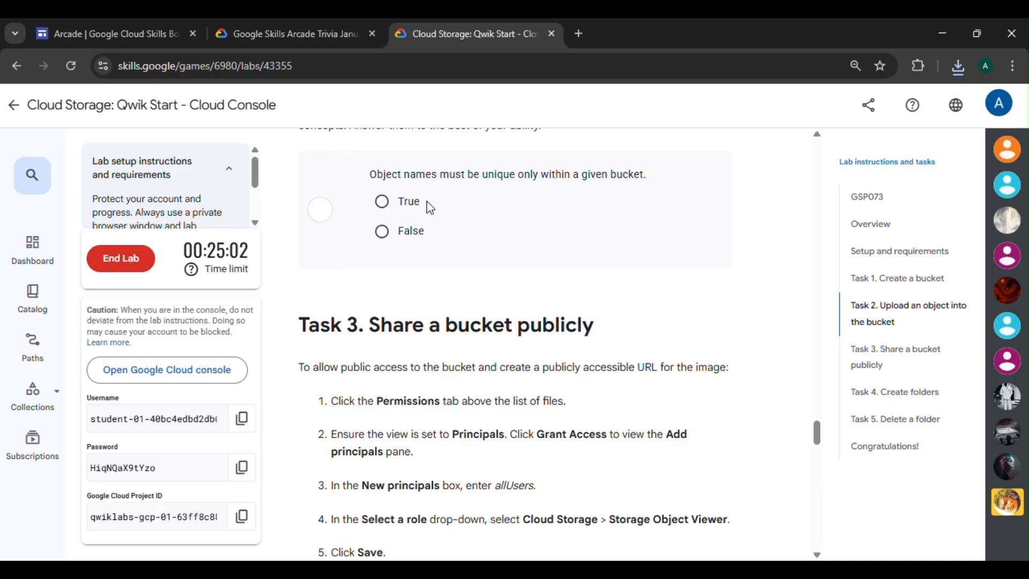
click(382, 202)
- Read the Task 3 sharing instructions, switch to the Cloud console and start granting access in the bucket's permissions
scroll(514, 225, down, 3)
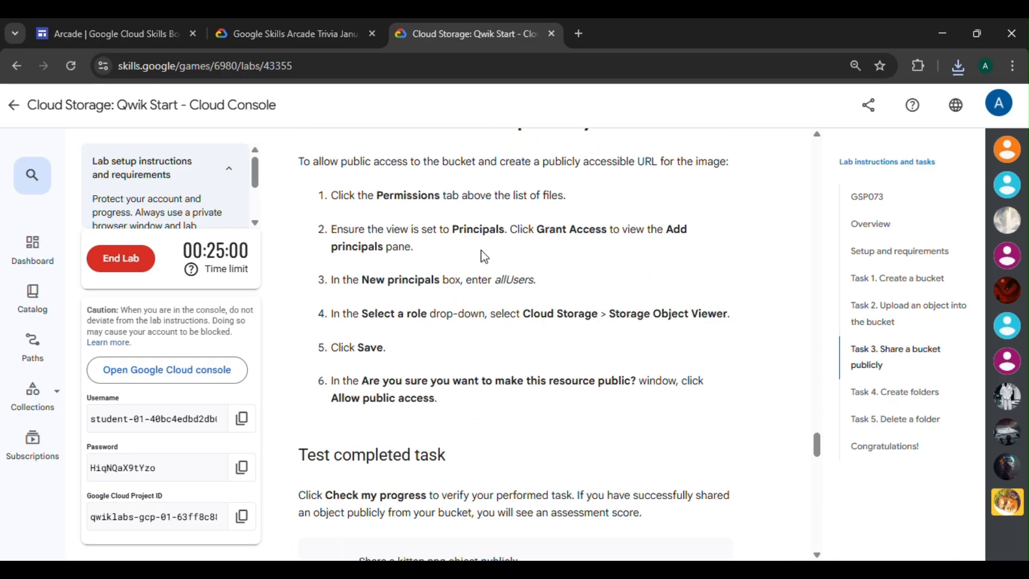
scroll(484, 256, up, 1)
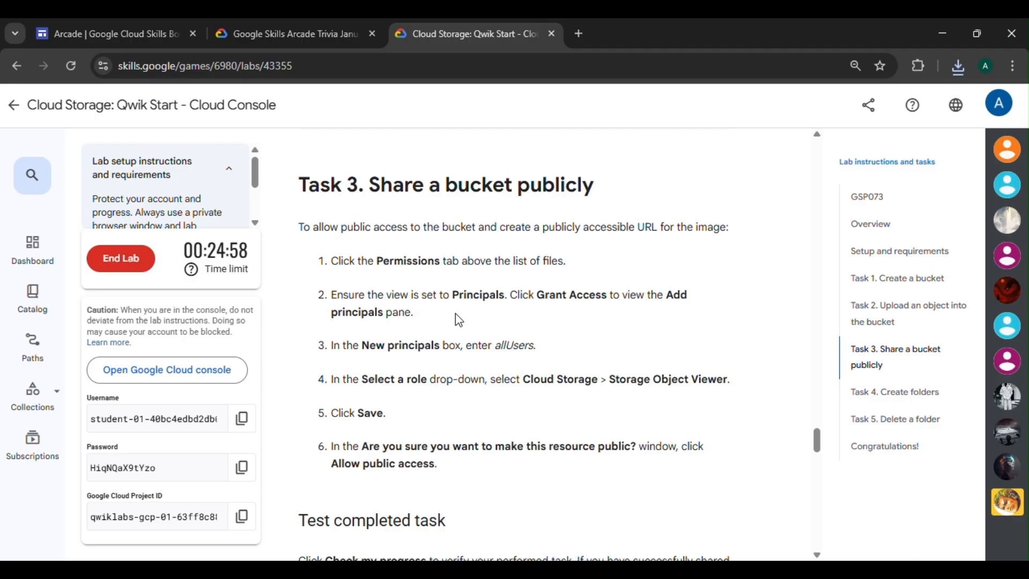
mouse_move(627, 560)
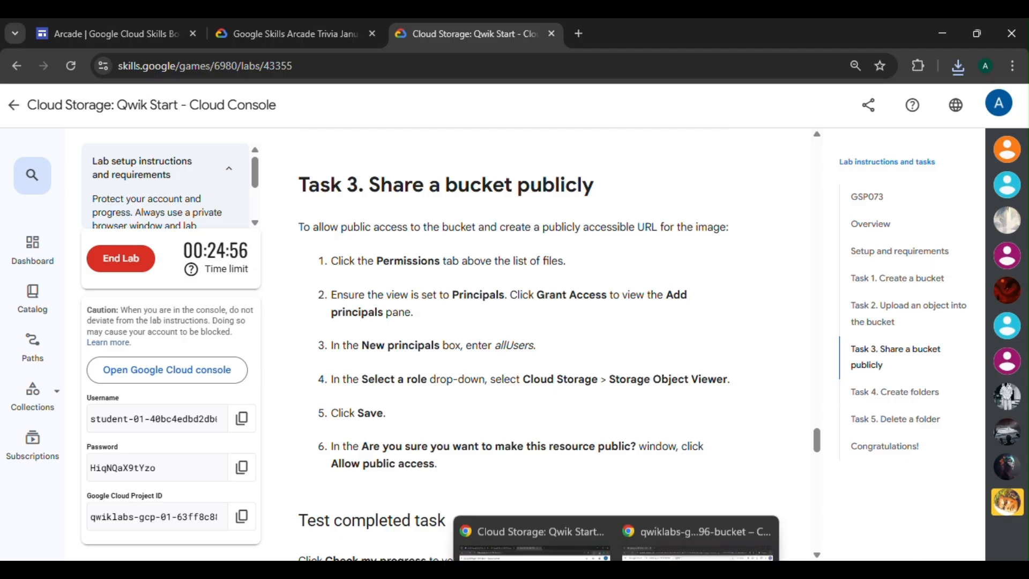
click(665, 509)
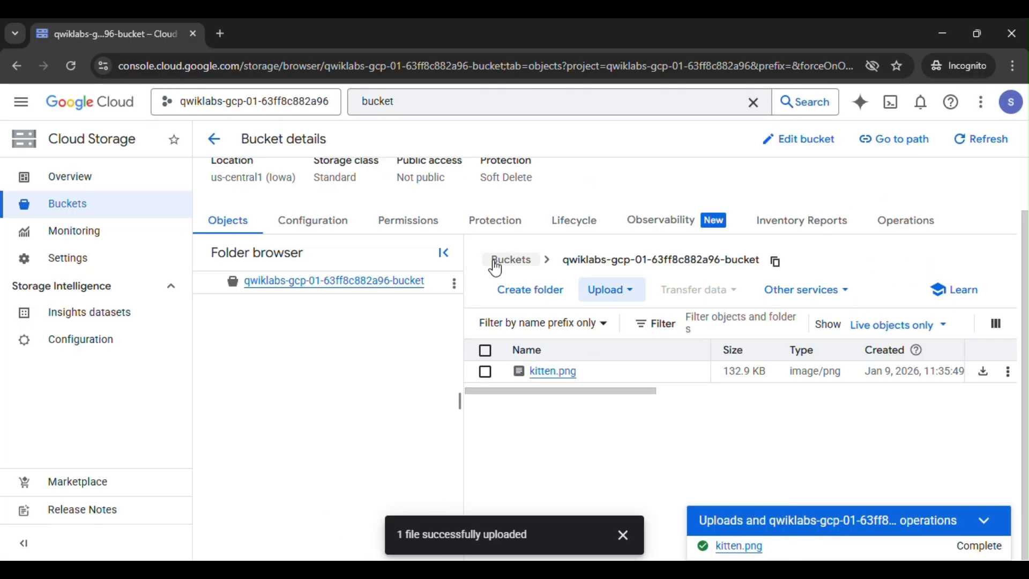
click(405, 223)
scroll(366, 288, down, 1)
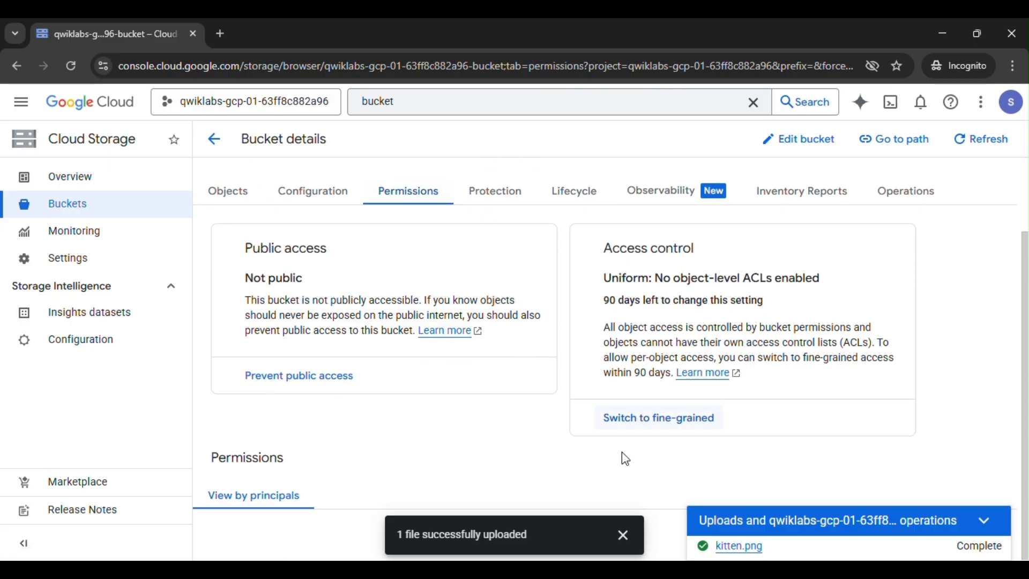
click(636, 538)
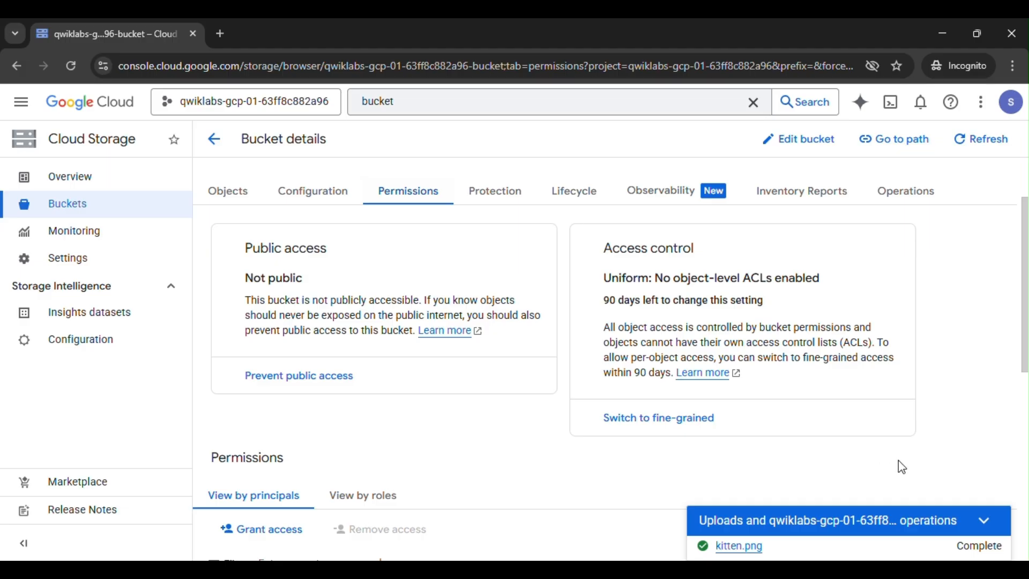
scroll(493, 400, down, 3)
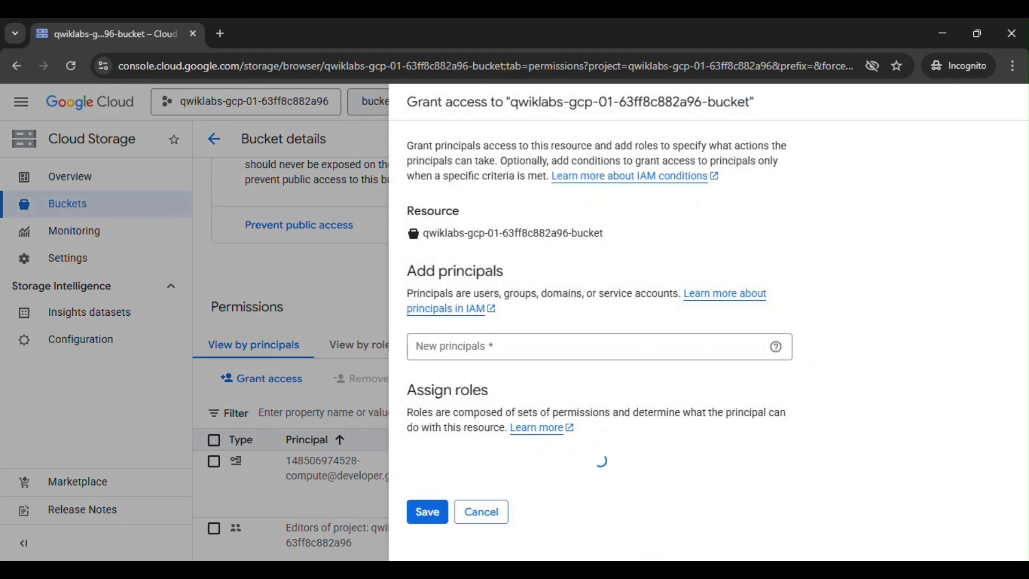
- Copy allUsers from the lab instructions and add it as the new principal in the bucket's access grant
mouse_move(631, 569)
click(574, 523)
scroll(503, 405, down, 3)
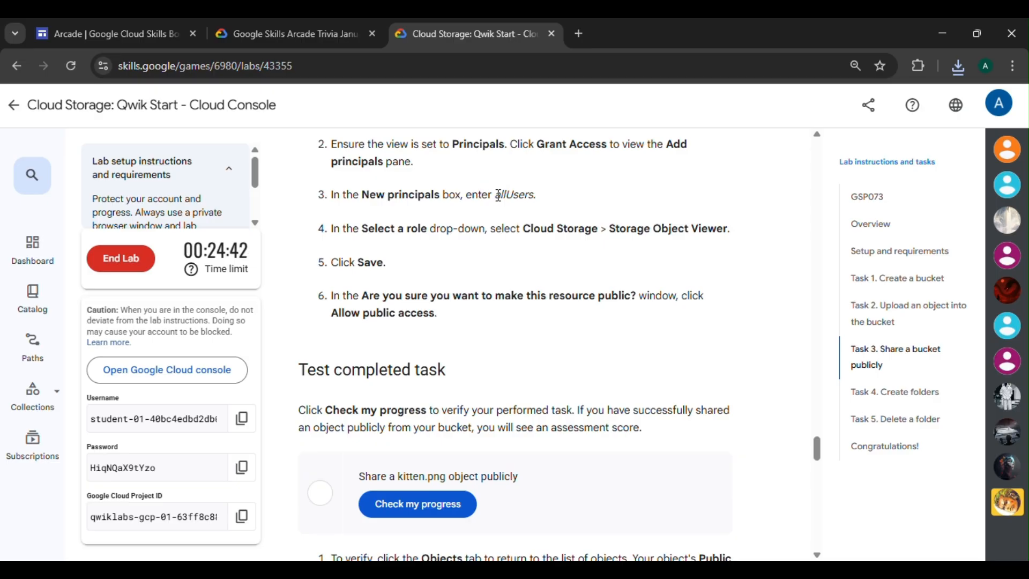
drag(498, 195, 533, 197)
key(ctrl+c)
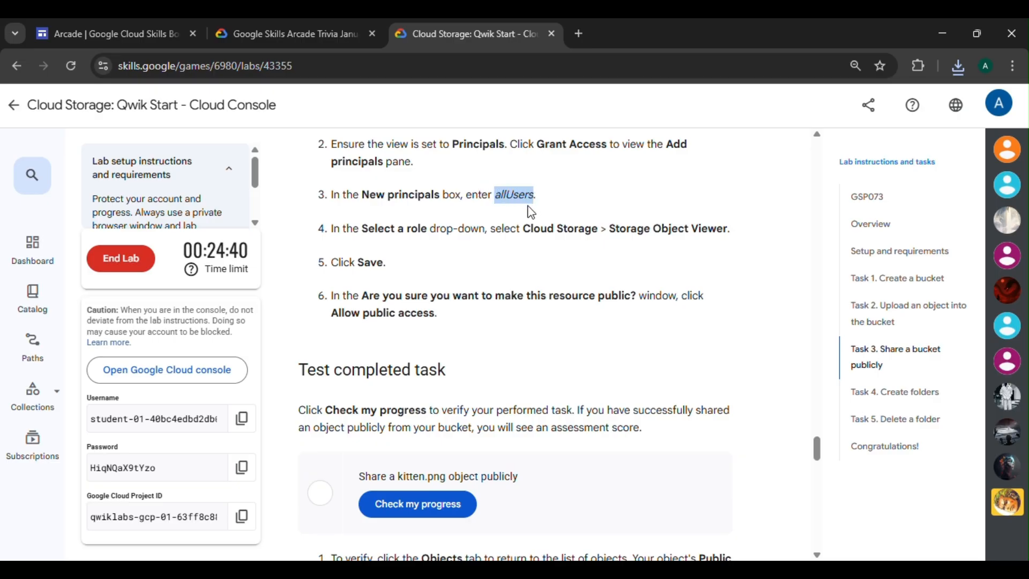
mouse_move(617, 569)
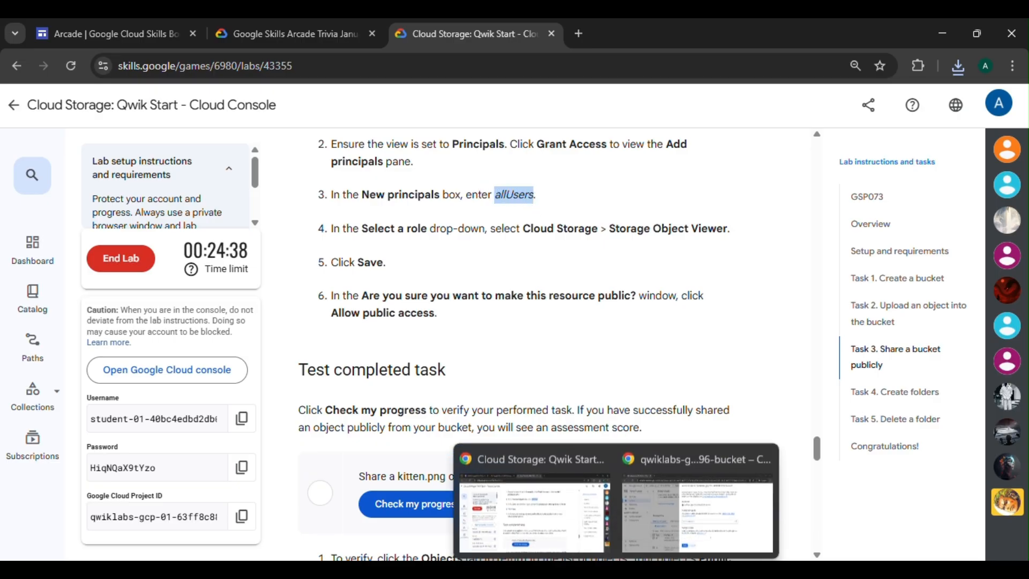
click(659, 510)
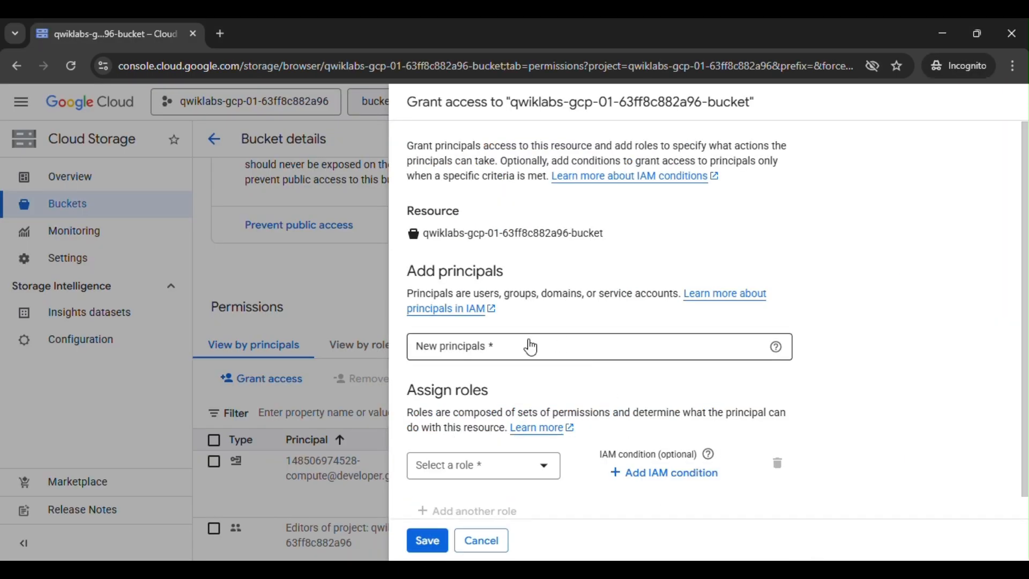
click(517, 343)
key(ctrl+v)
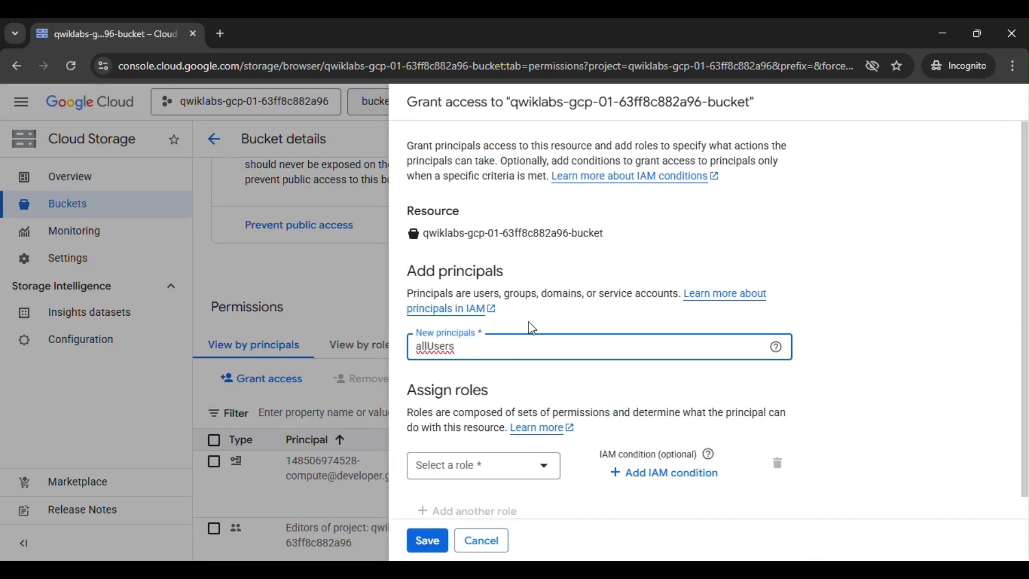
key(Return)
- Find the Storage Object Viewer role and assign it to the allUsers principal
scroll(556, 326, down, 2)
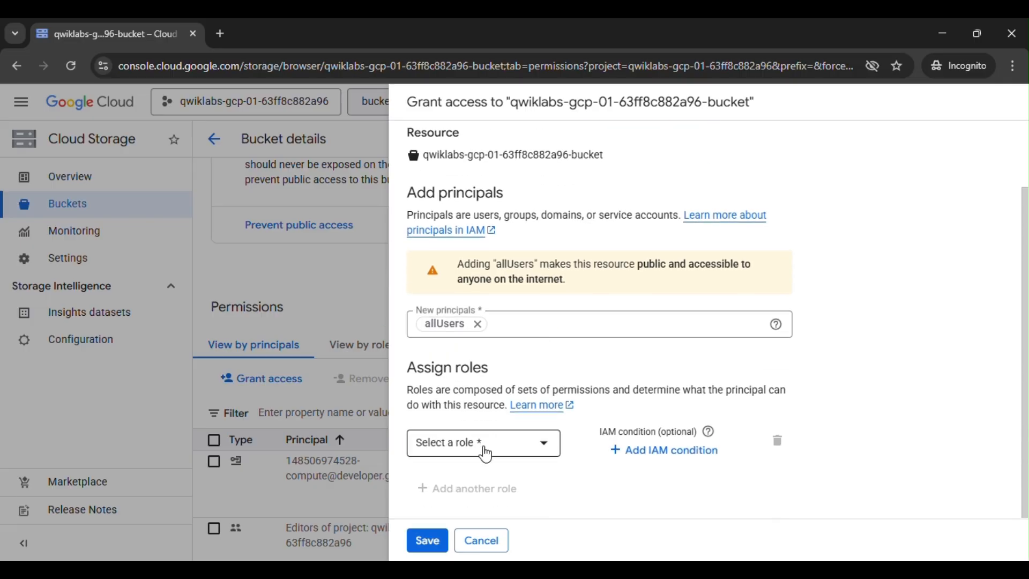
click(486, 455)
text(sto)
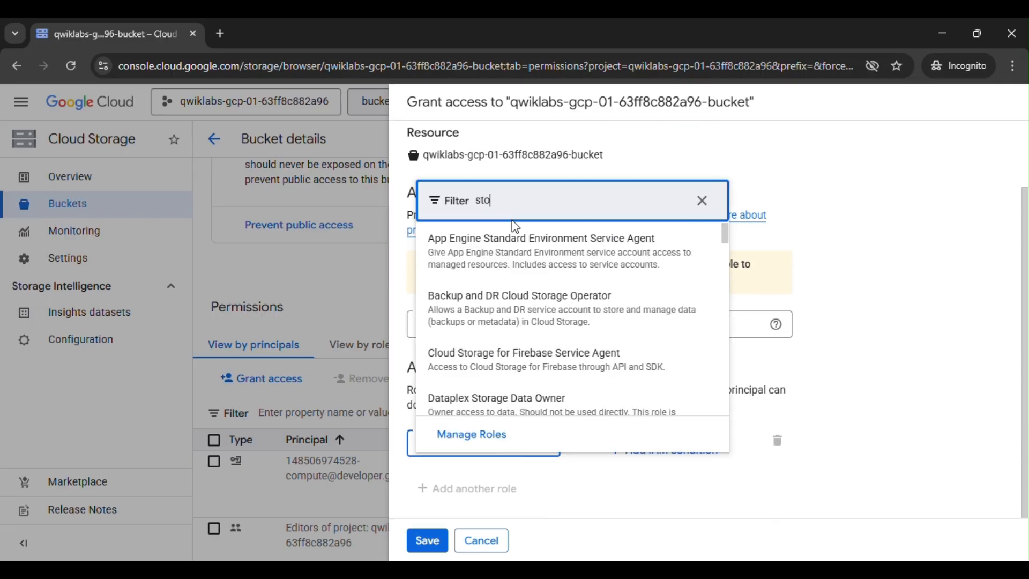
text(rage obj)
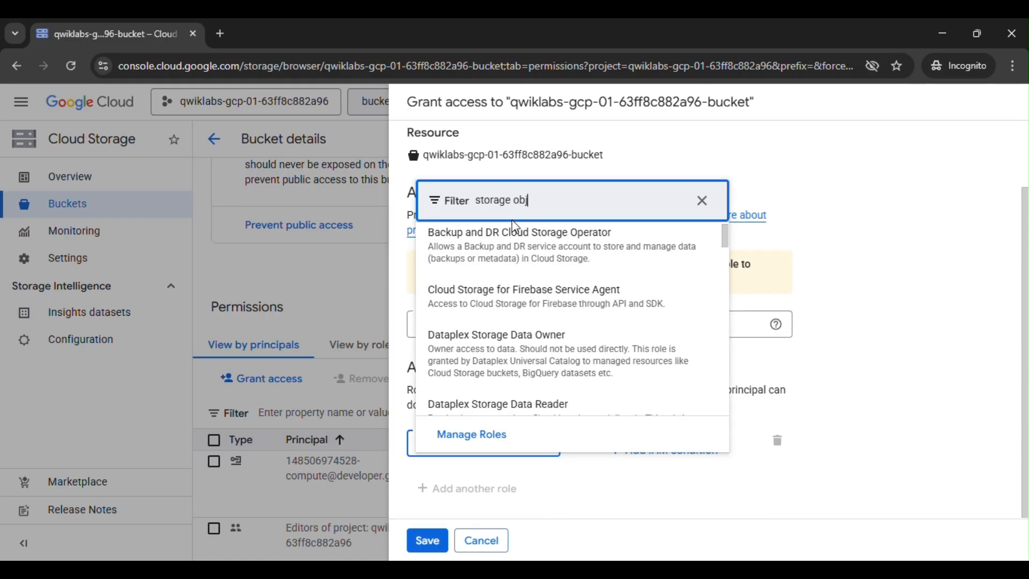
text(ect viewe)
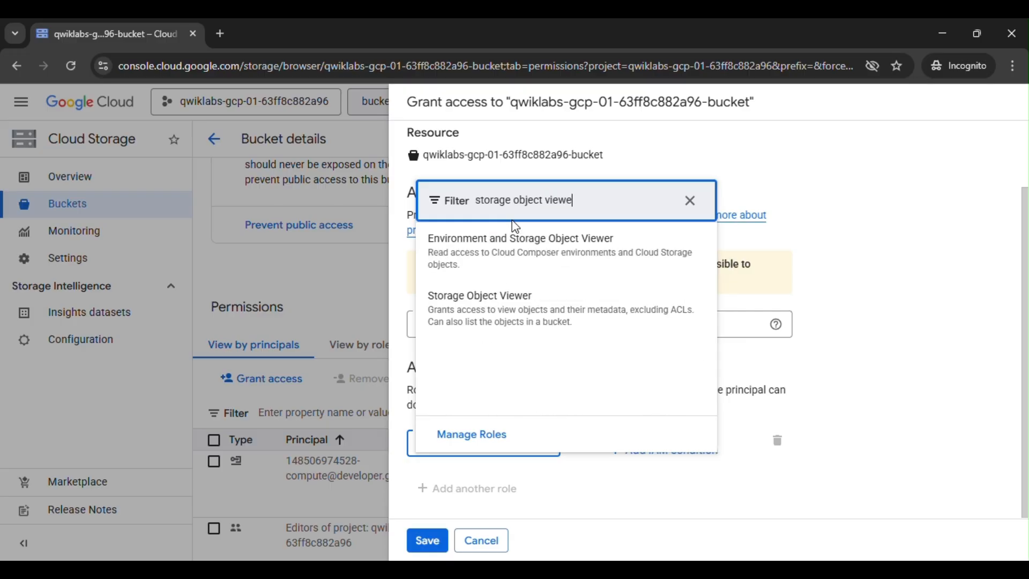
text(r)
click(508, 240)
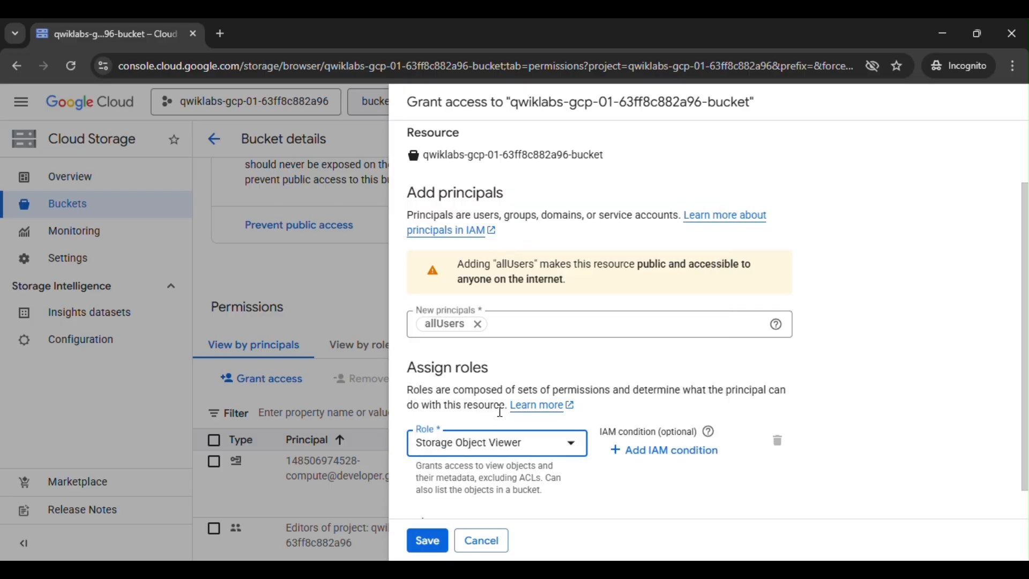
- Save the access grant and allow public access to the bucket
scroll(483, 440, down, 1)
click(427, 540)
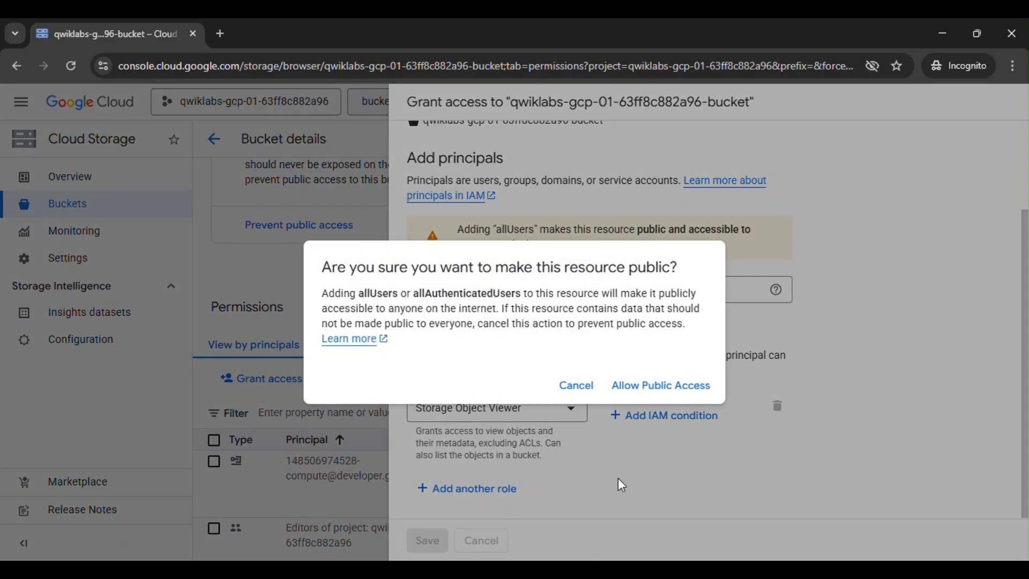
click(667, 388)
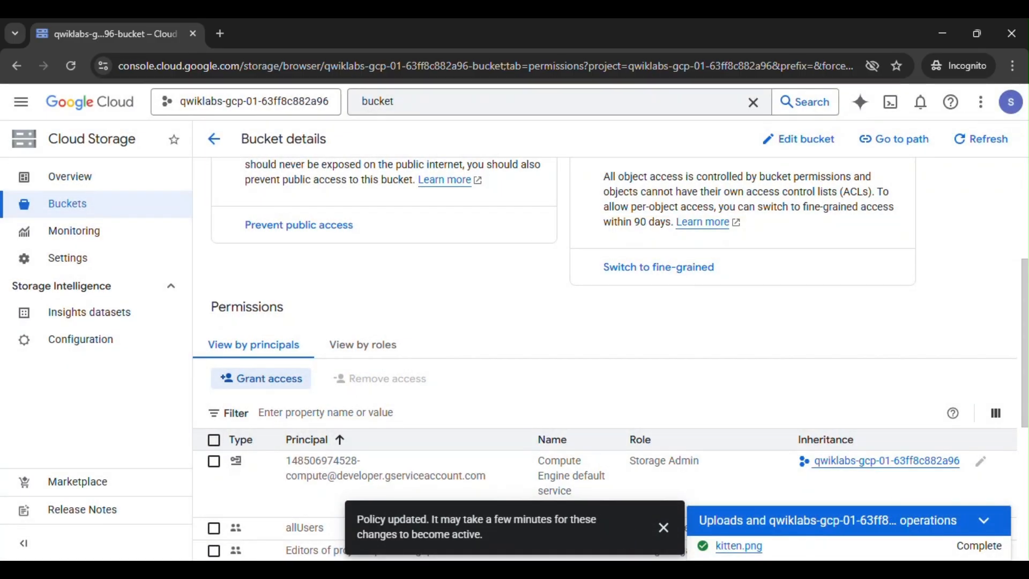
- Return to the lab instructions and run the progress check for sharing the kitten.png object publicly
click(571, 486)
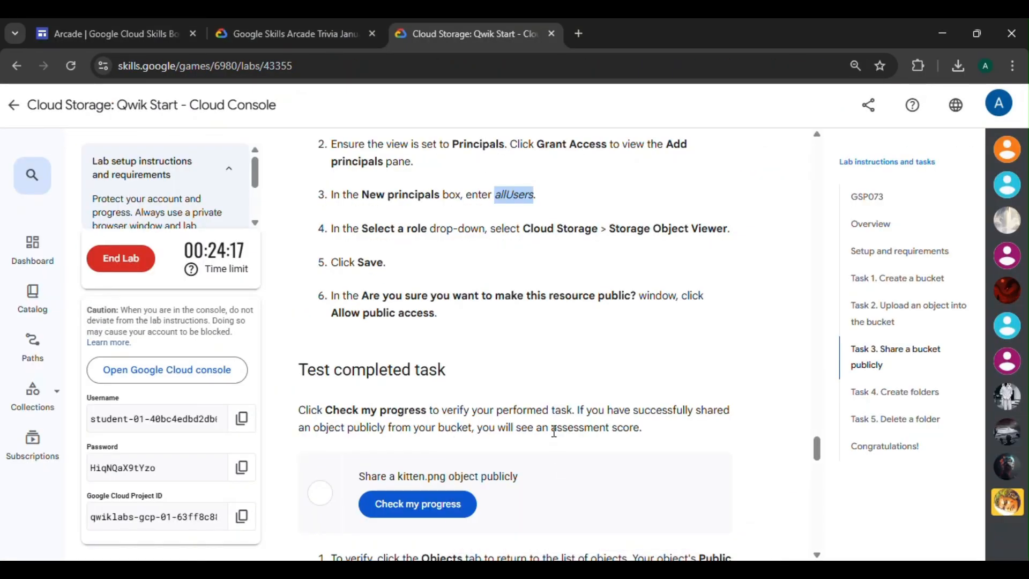
scroll(544, 416, down, 1)
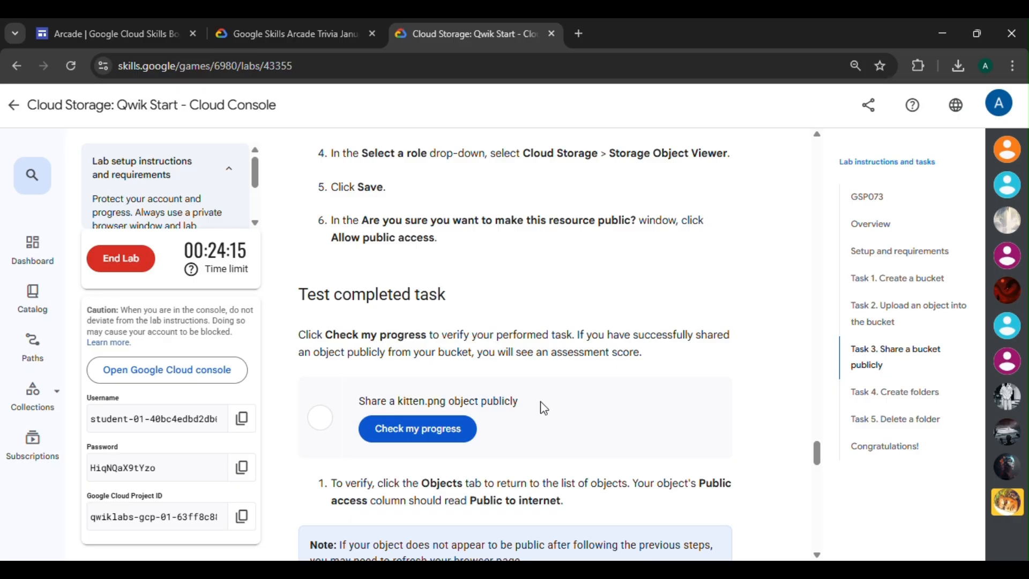
scroll(545, 400, down, 3)
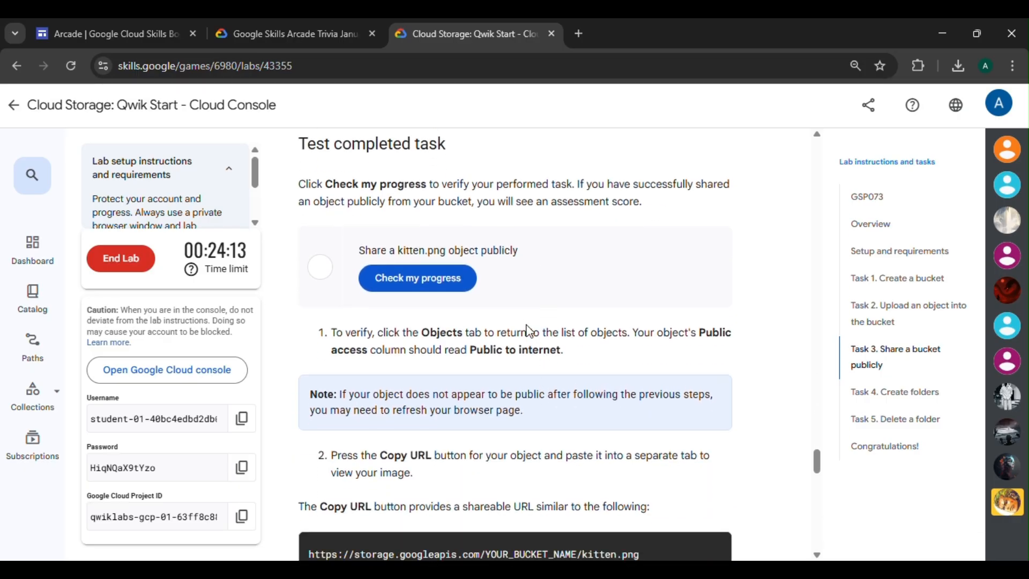
click(426, 282)
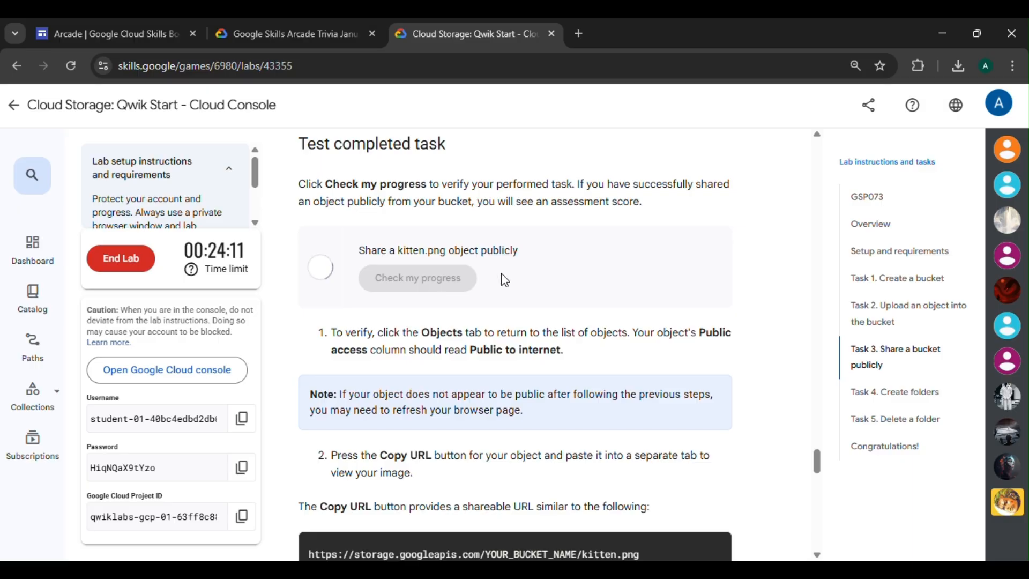
- Skim the remaining lab tasks, end the lab and rate it five stars in the satisfaction survey
scroll(504, 275, down, 6)
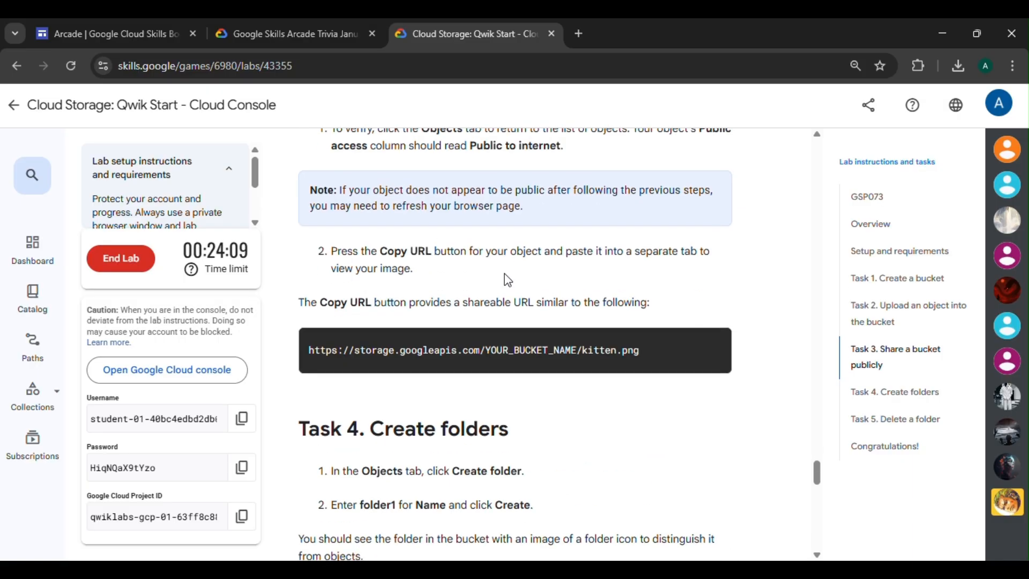
scroll(504, 274, down, 14)
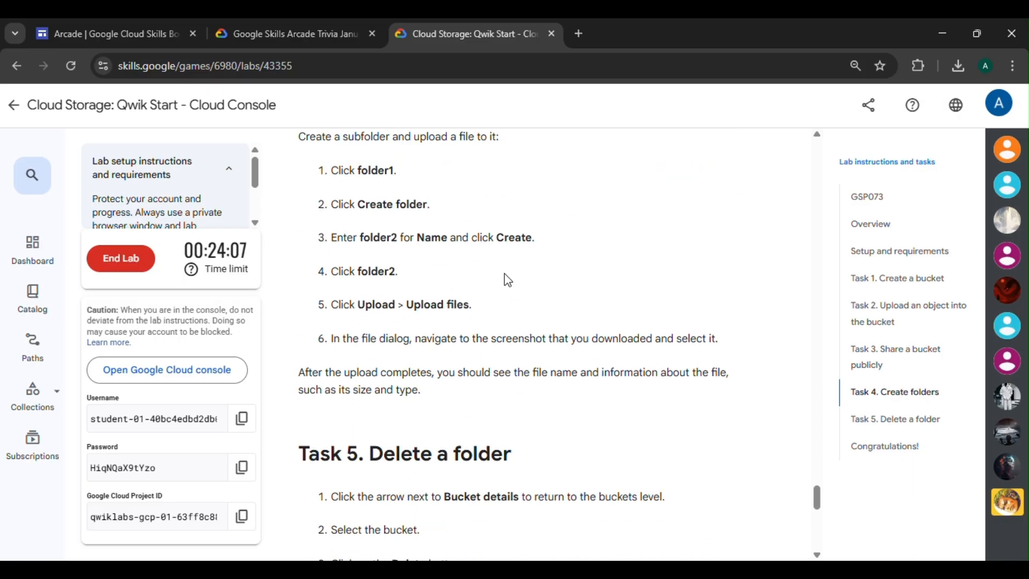
scroll(503, 274, down, 4)
scroll(503, 274, up, 20)
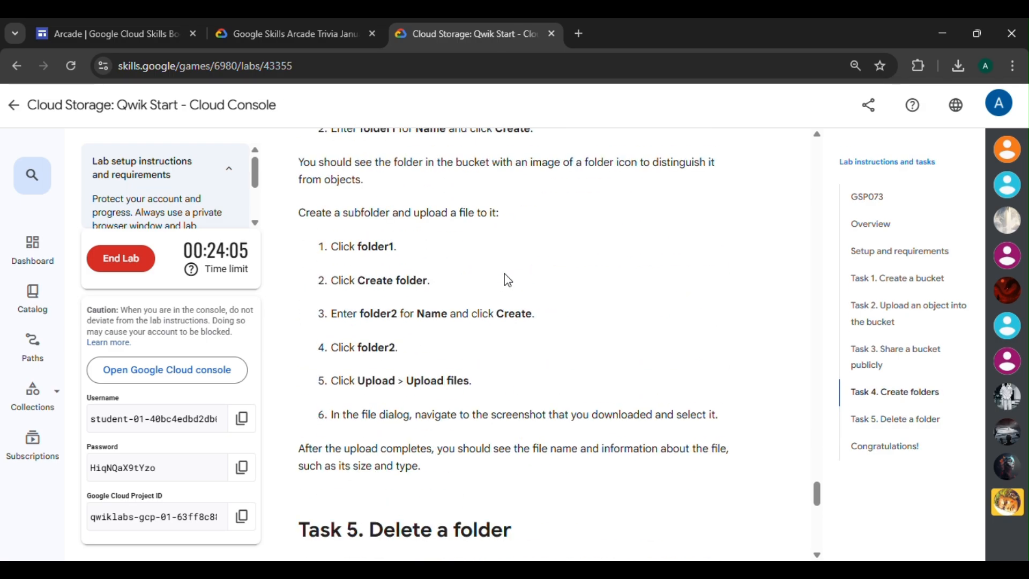
scroll(504, 274, up, 8)
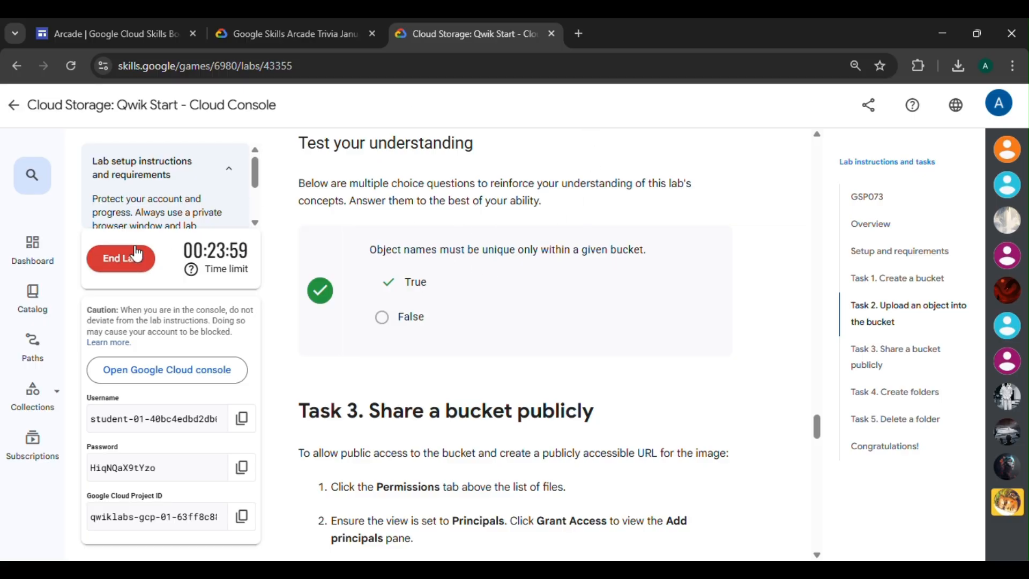
click(122, 258)
click(660, 366)
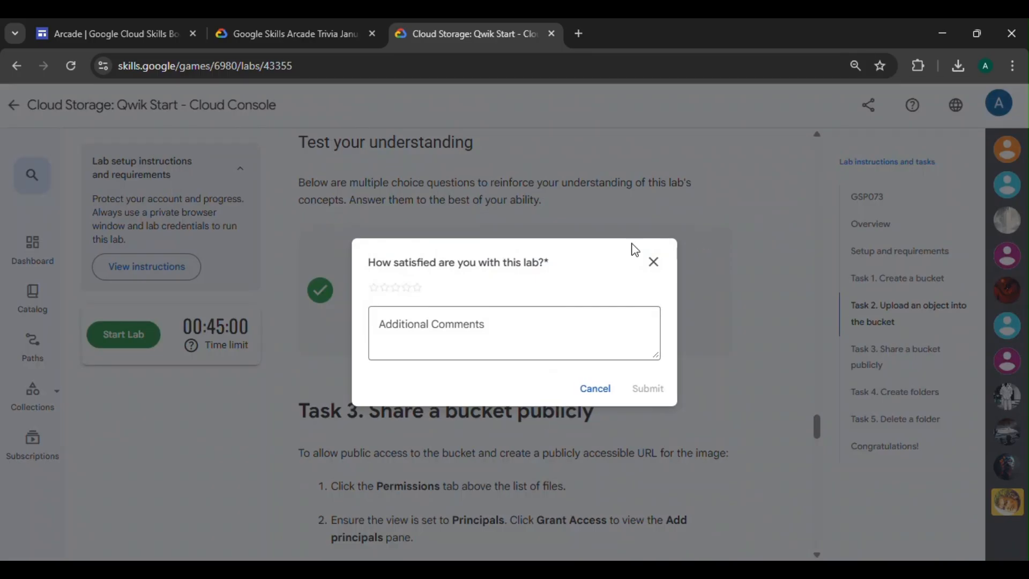
click(417, 287)
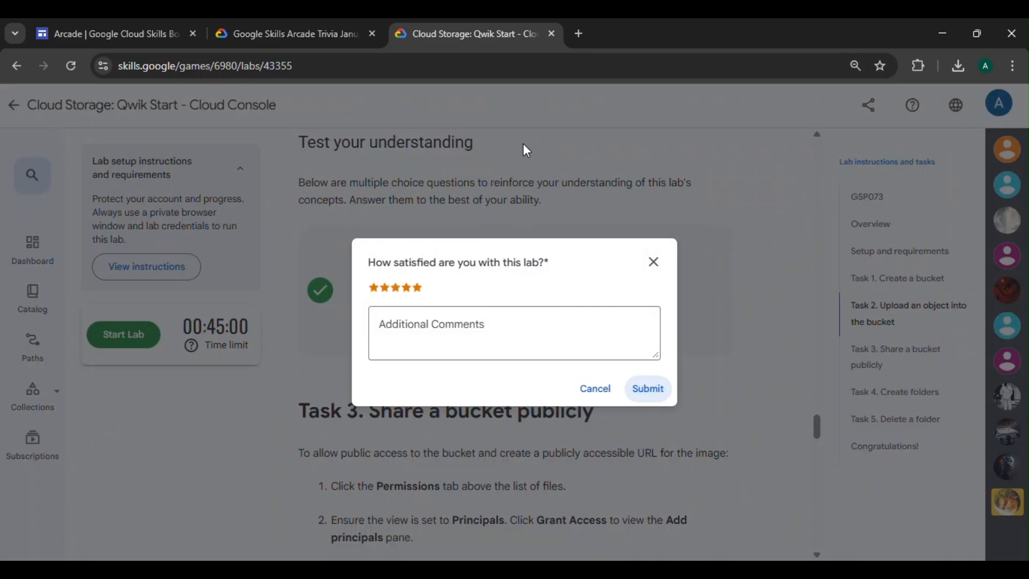